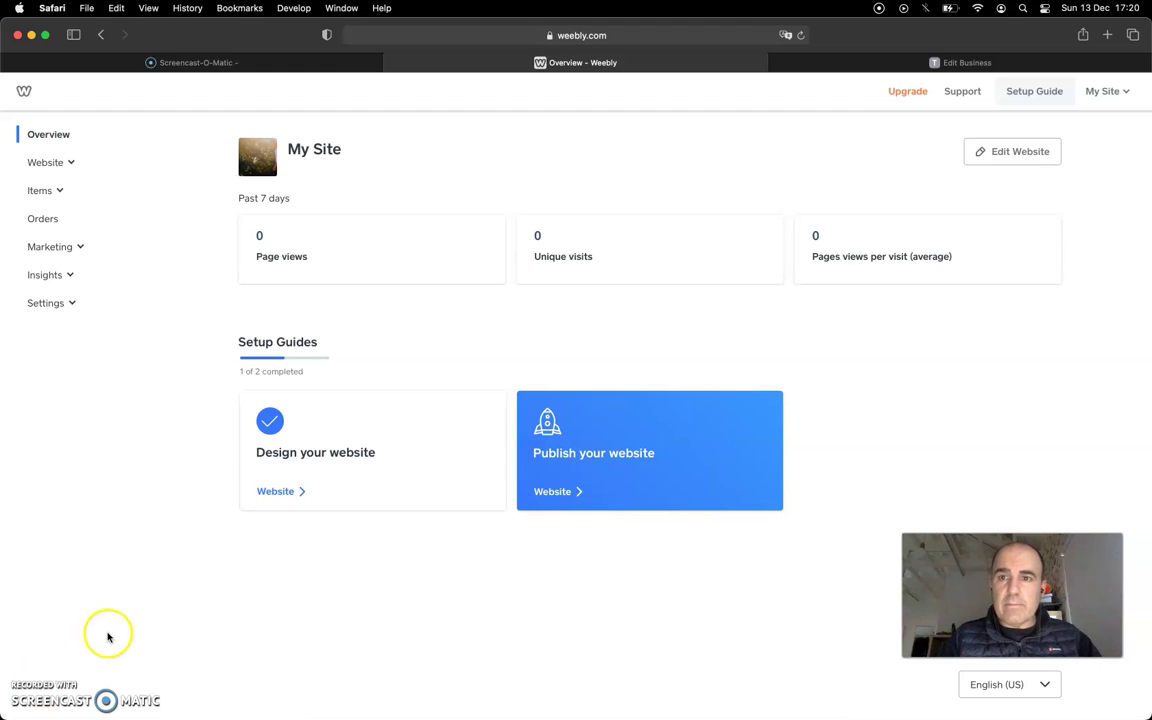
Open the site in the editor, dismiss the domain-name prompt, and scroll through the Acquire template.
left_click(1010, 152)
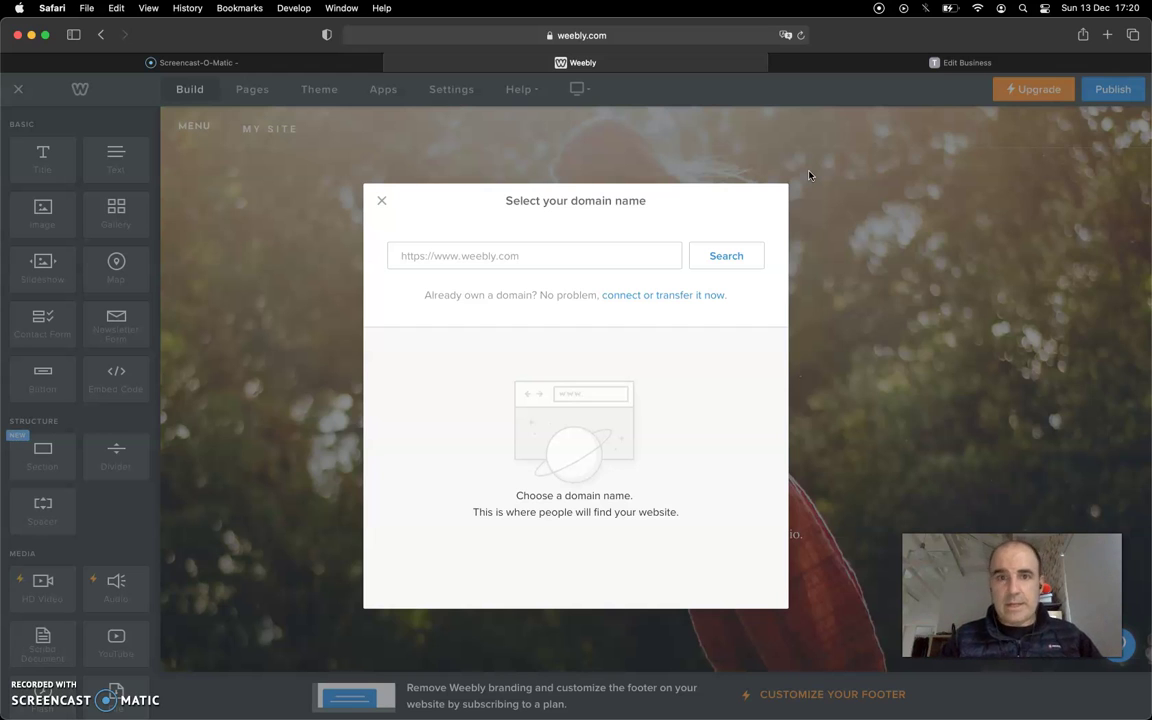
left_click(381, 203)
scroll(517, 369, "down", 1)
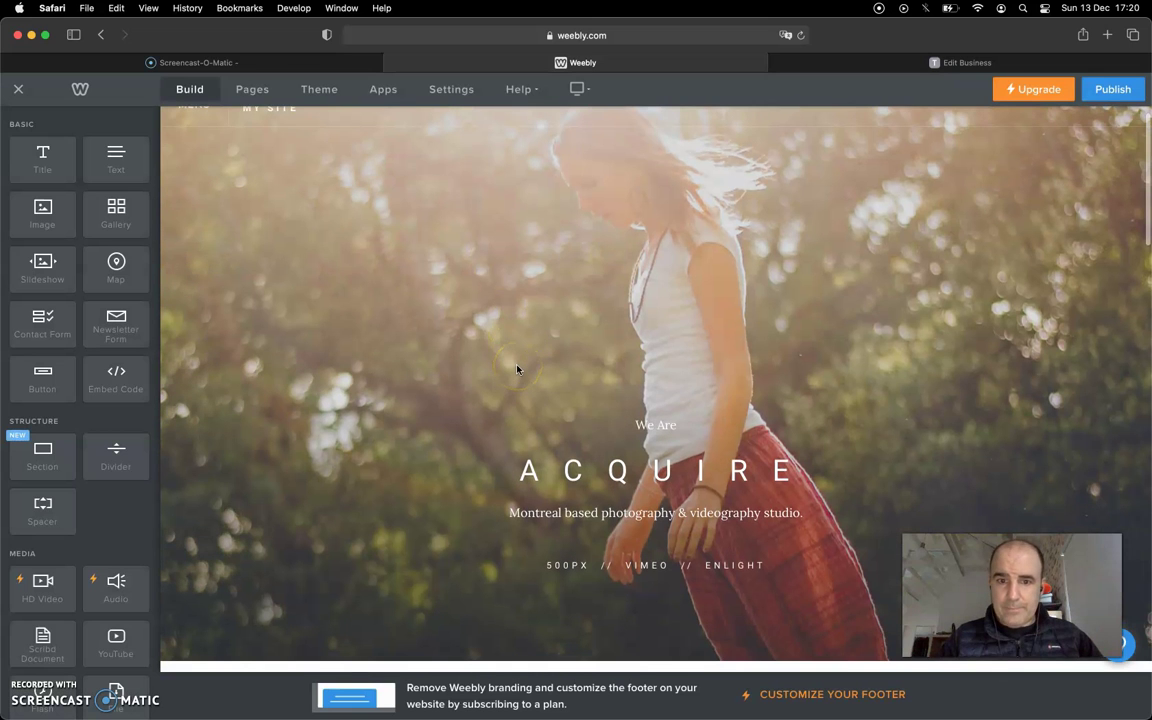
scroll(517, 369, "down", 10)
scroll(517, 369, "down", 3)
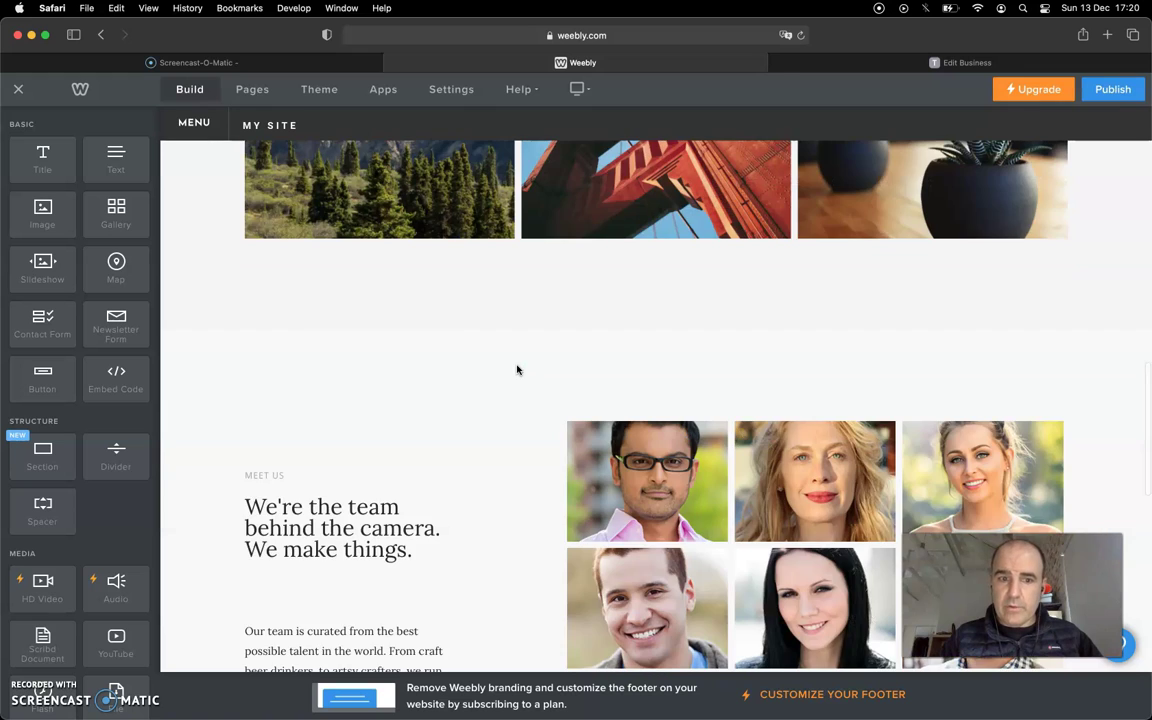
scroll(517, 370, "down", 5)
scroll(517, 370, "down", 4)
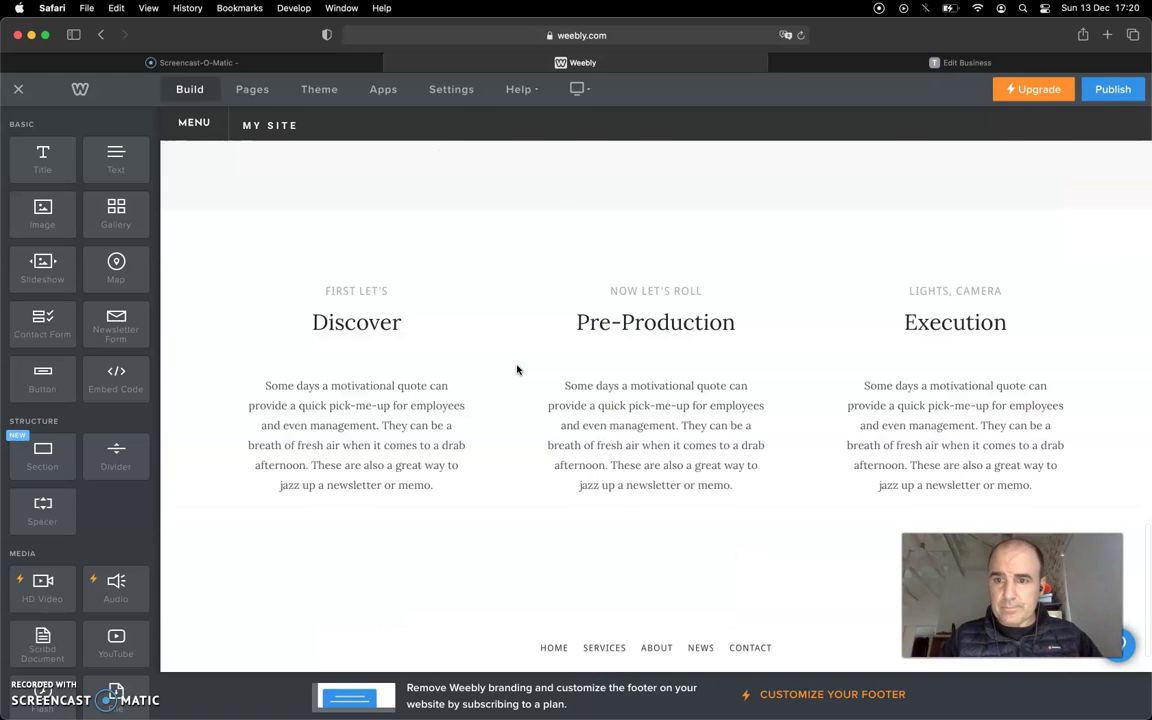
scroll(517, 370, "up", 9)
scroll(517, 370, "up", 13)
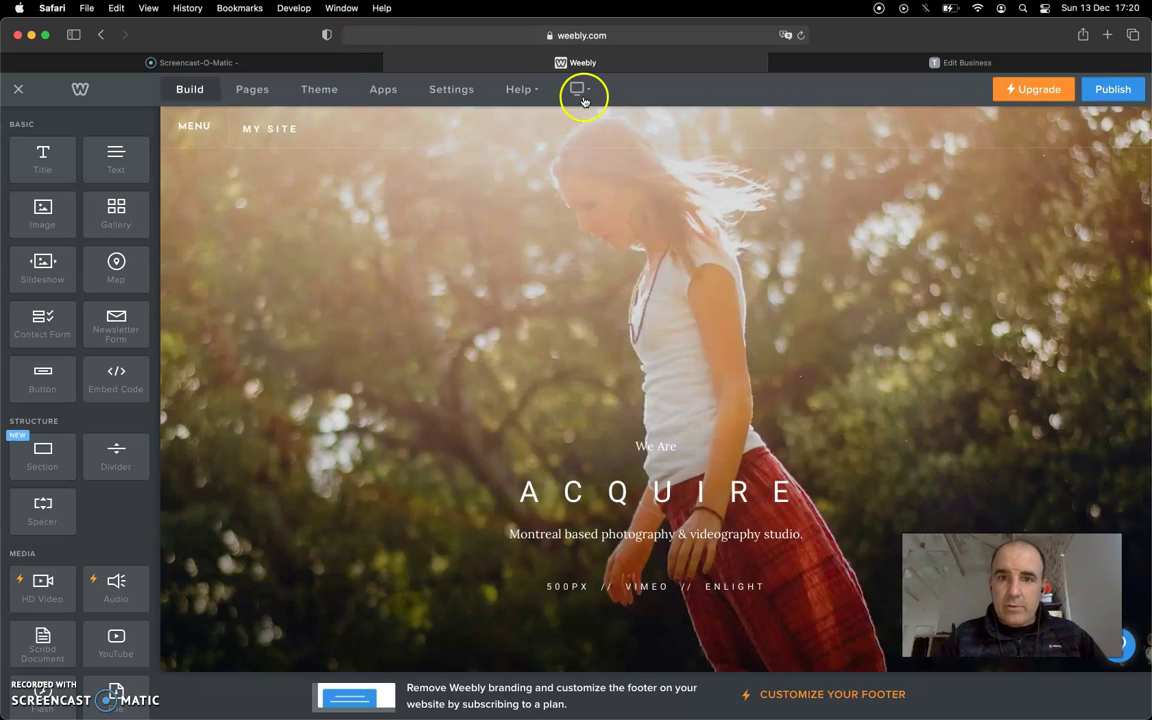
In mobile preview, open and close the WhatsApp help chat and the hamburger navigation menu.
left_click(580, 89)
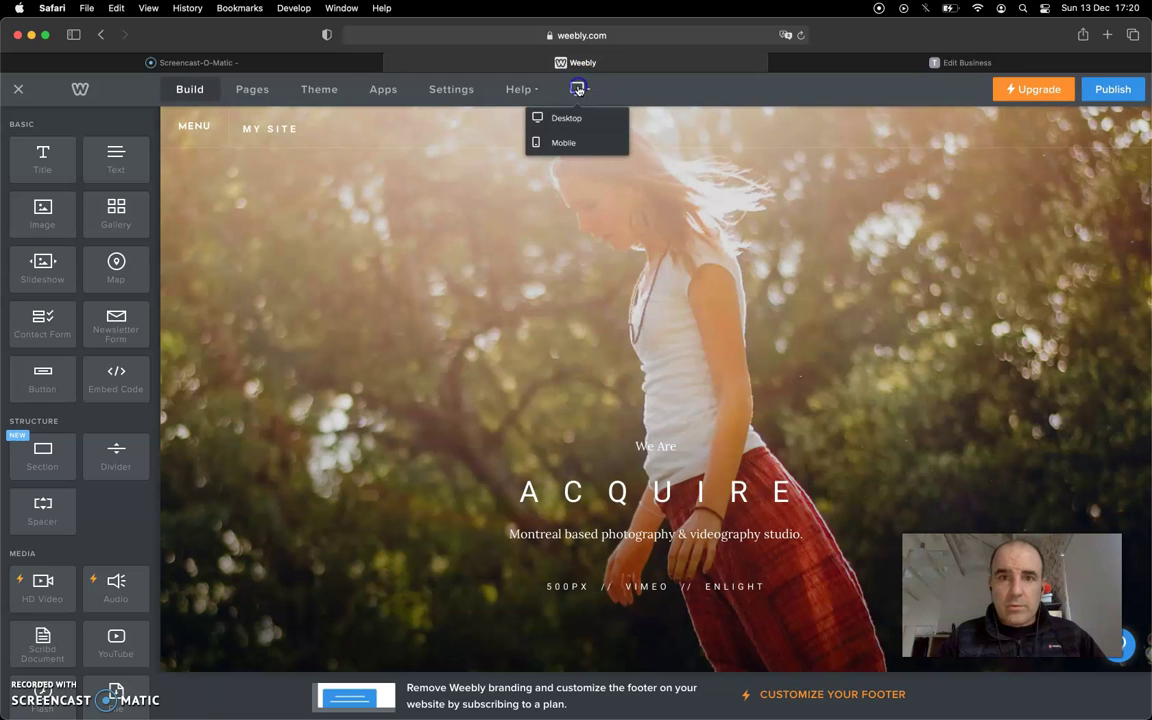
left_click(563, 142)
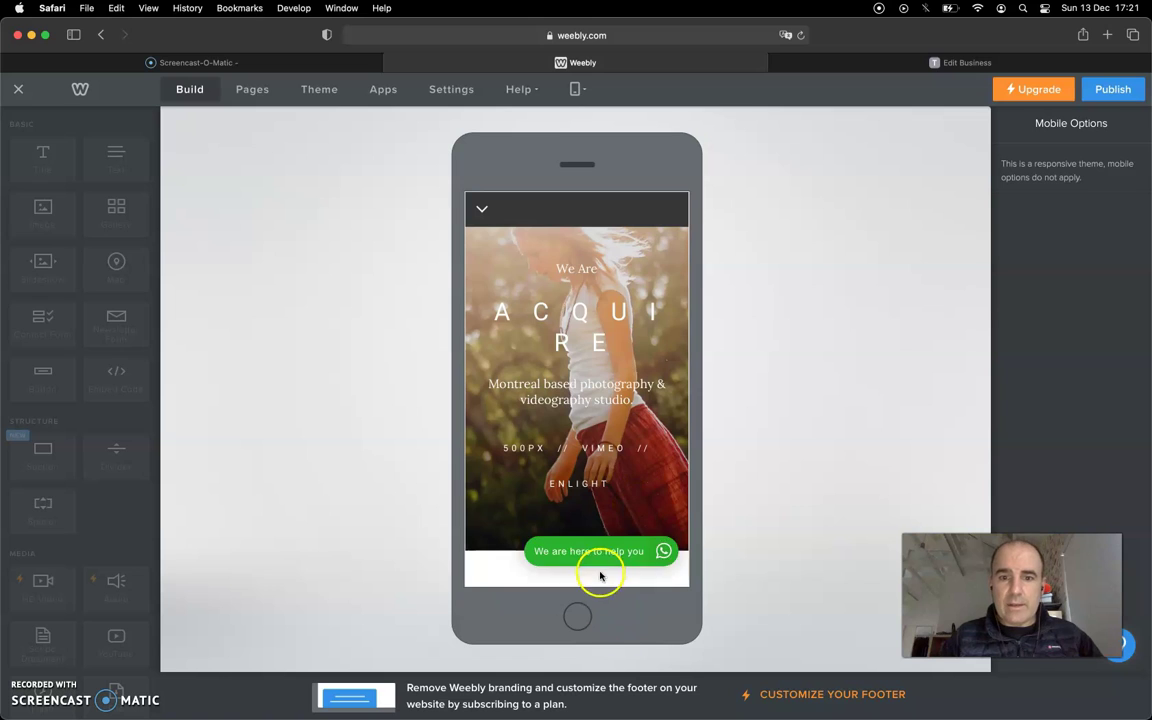
left_click(598, 562)
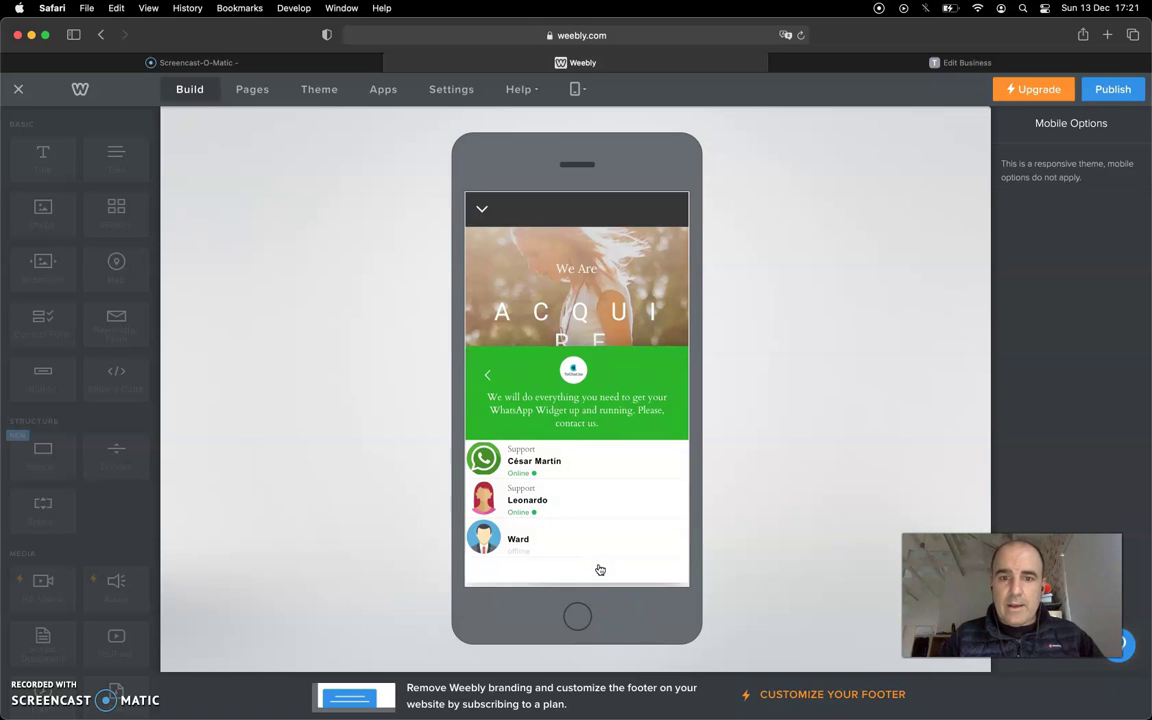
left_click(487, 377)
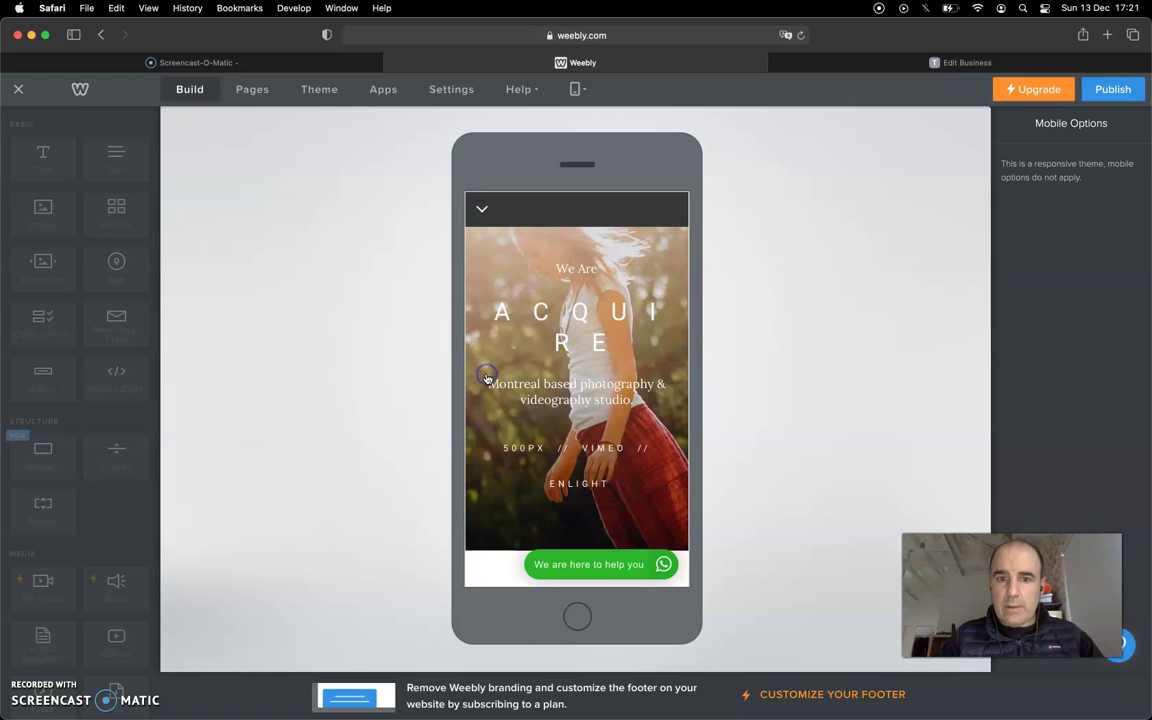
left_click(574, 566)
left_click(487, 379)
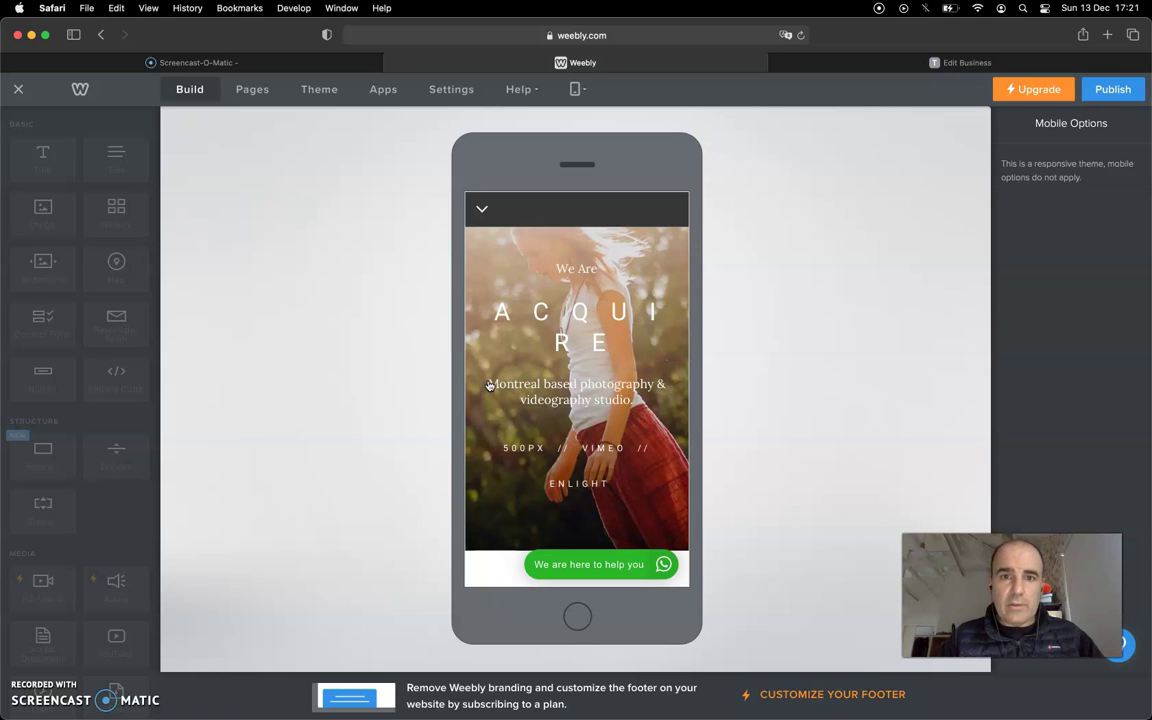
left_click(572, 564)
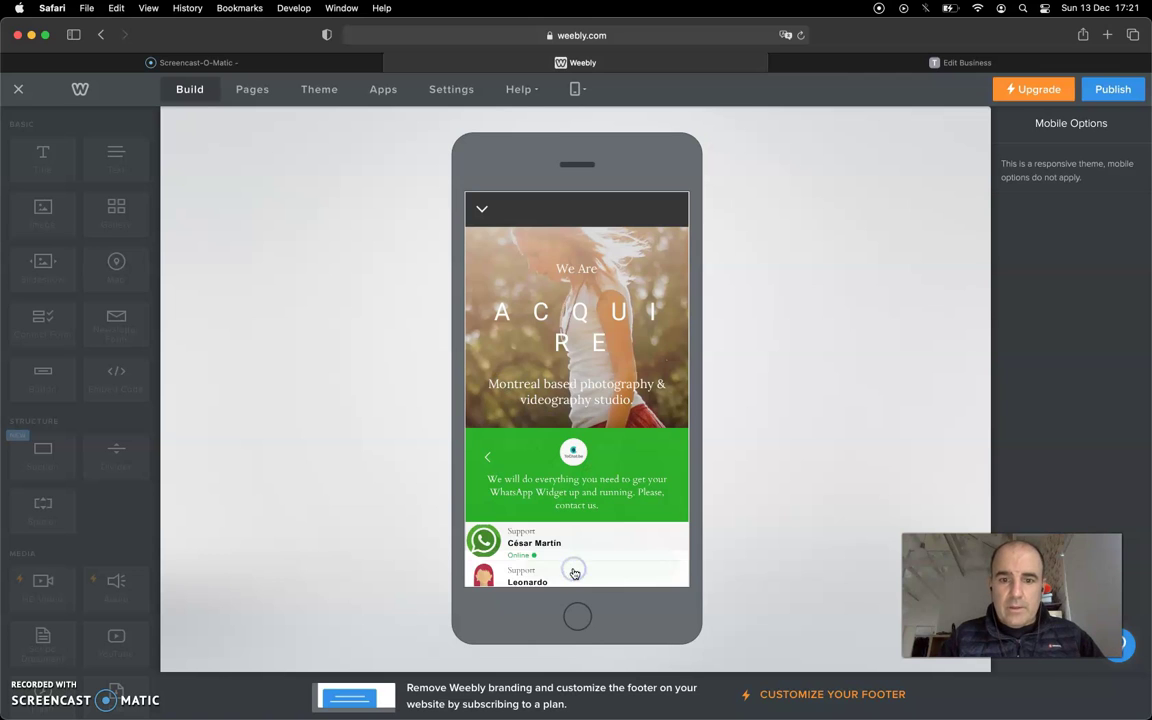
left_click(494, 398)
left_click(482, 207)
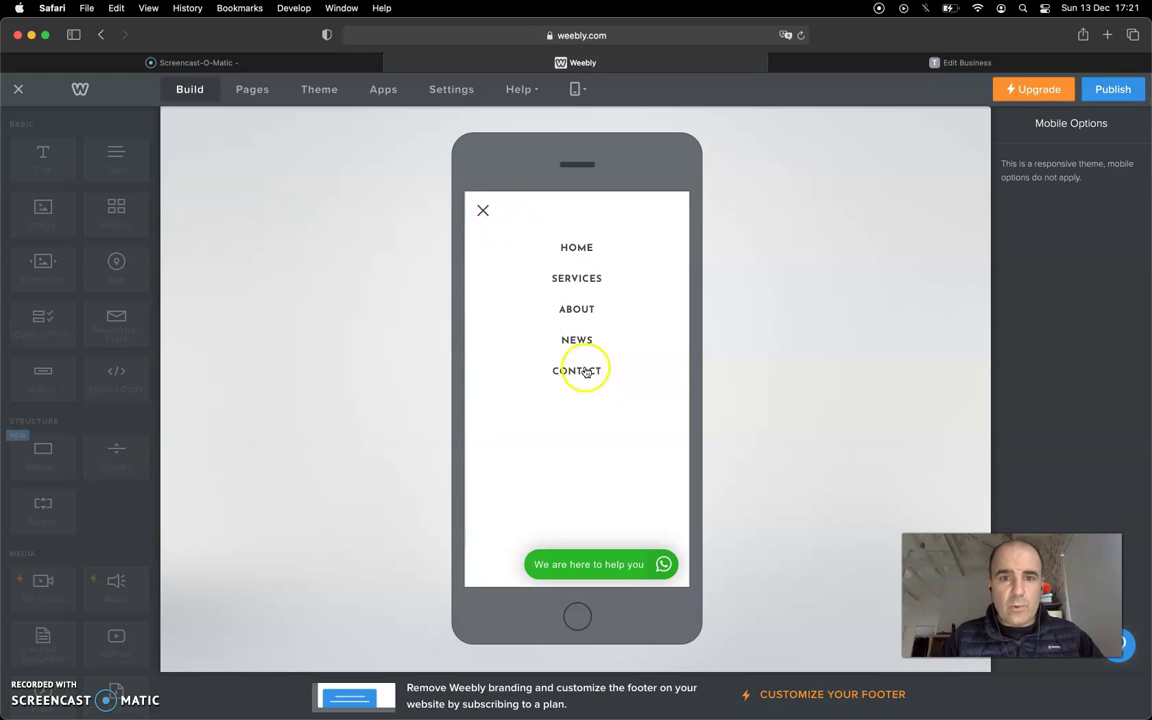
left_click(483, 209)
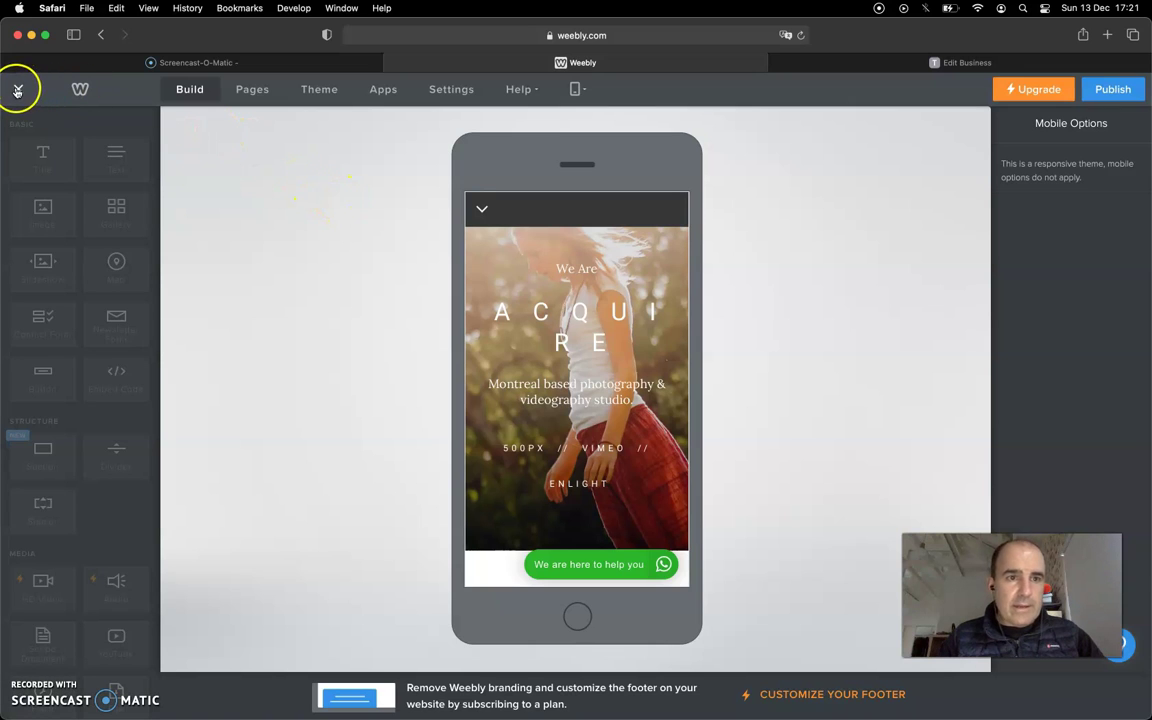
Switch the editor back to the desktop view.
left_click(589, 95)
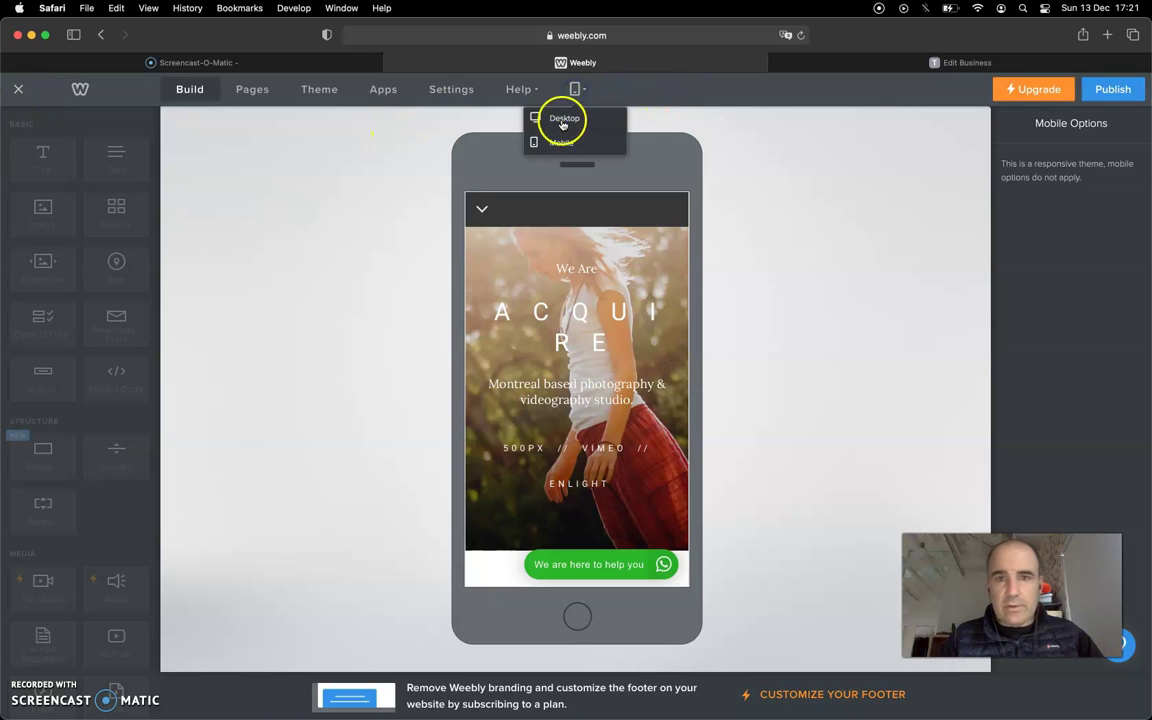
left_click(545, 116)
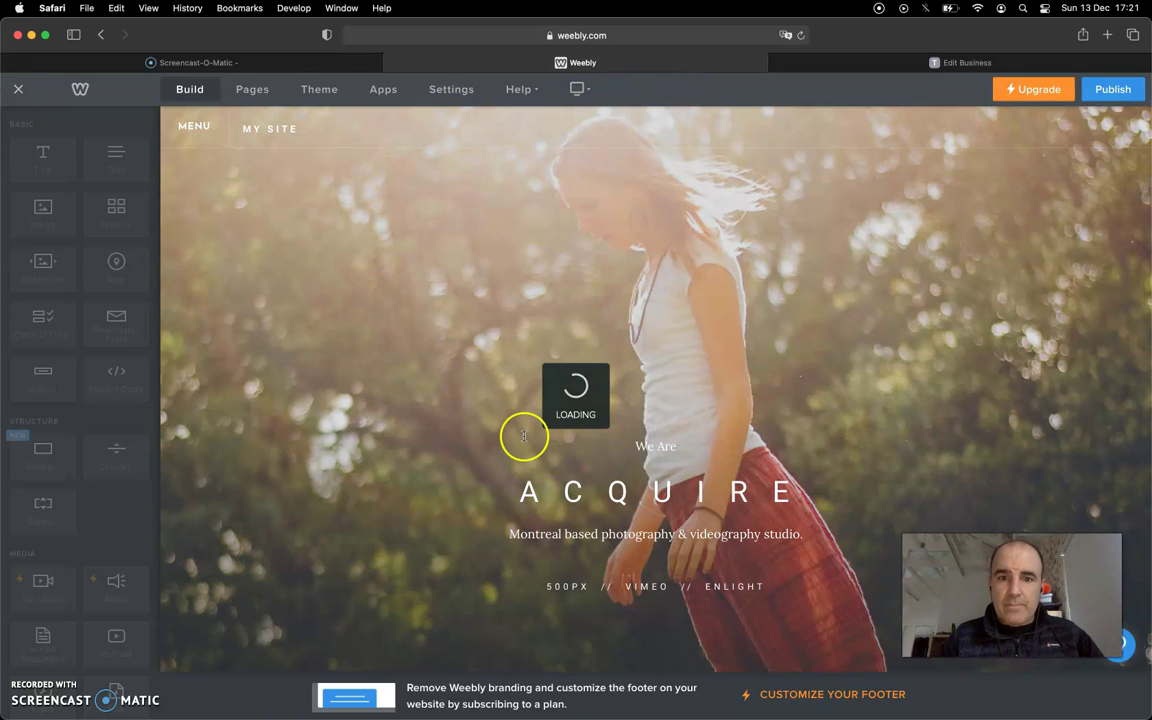
left_click(661, 450)
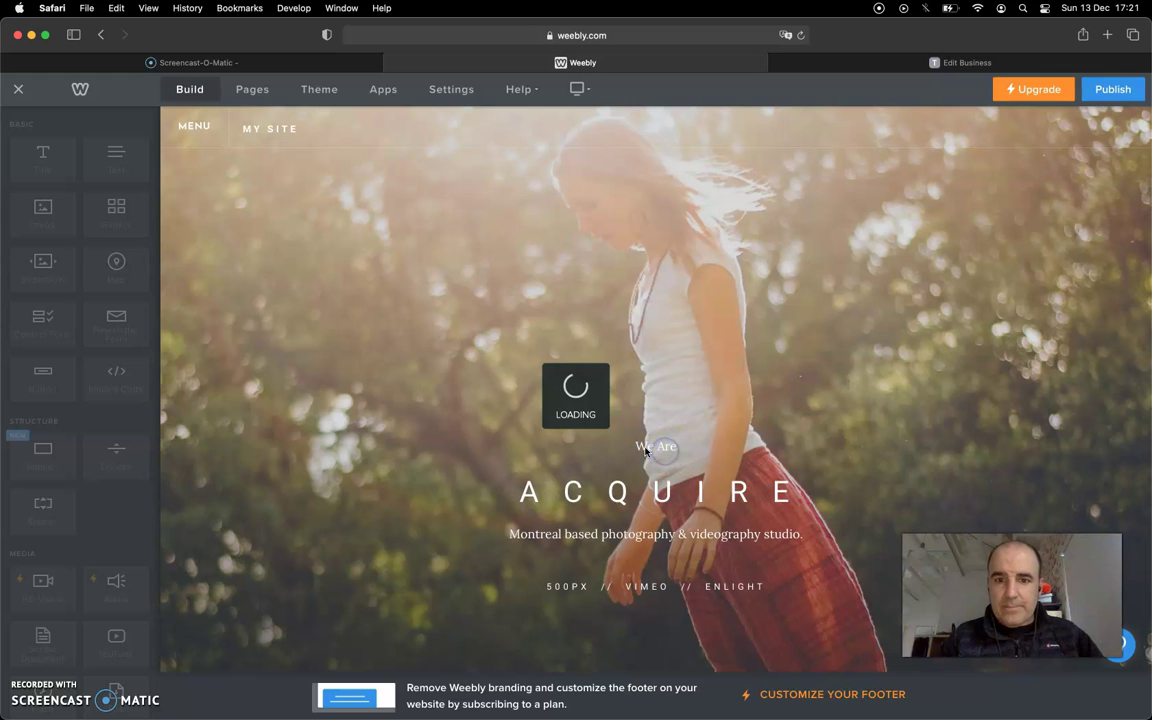
Replace the ACQUIRE hero title text with 'MY STORE'.
left_click(650, 452)
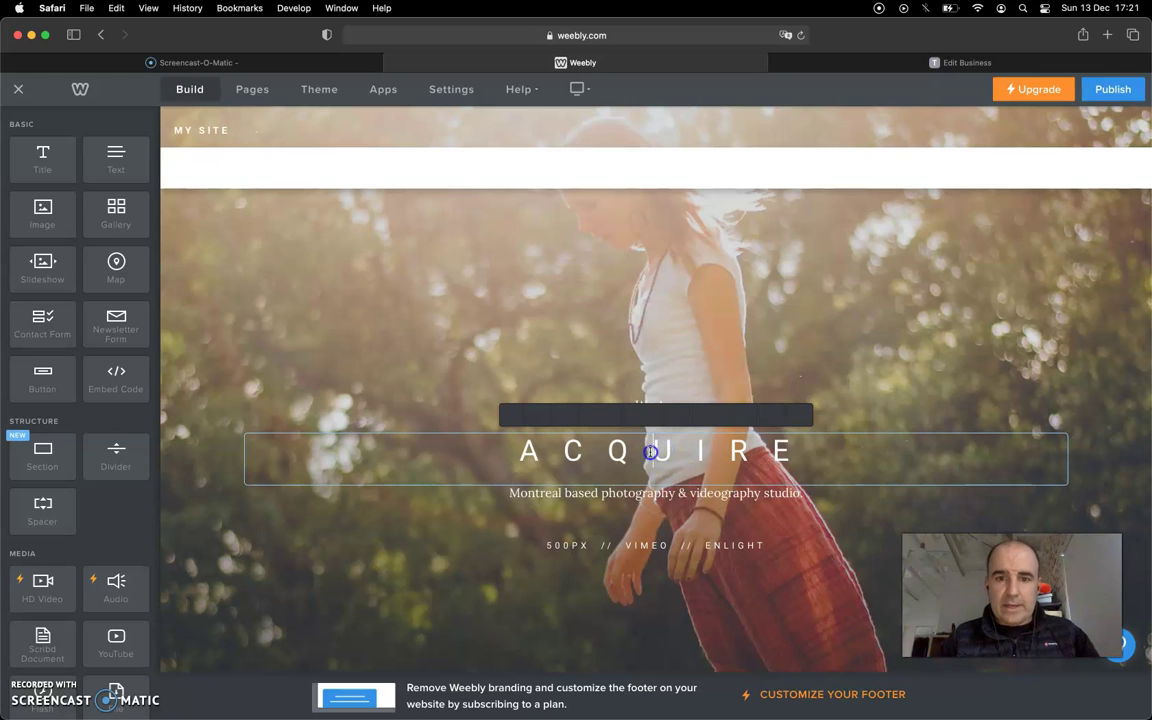
key("Left")
type("MY S")
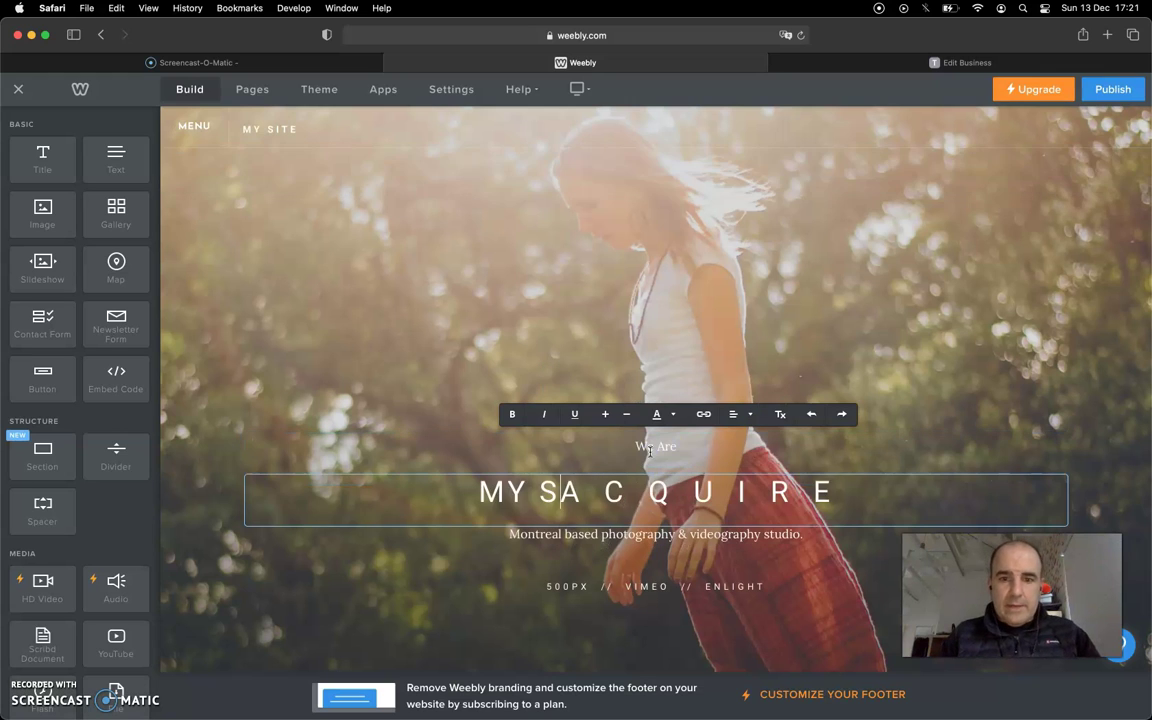
type("TORE")
key("super+a")
type("M")
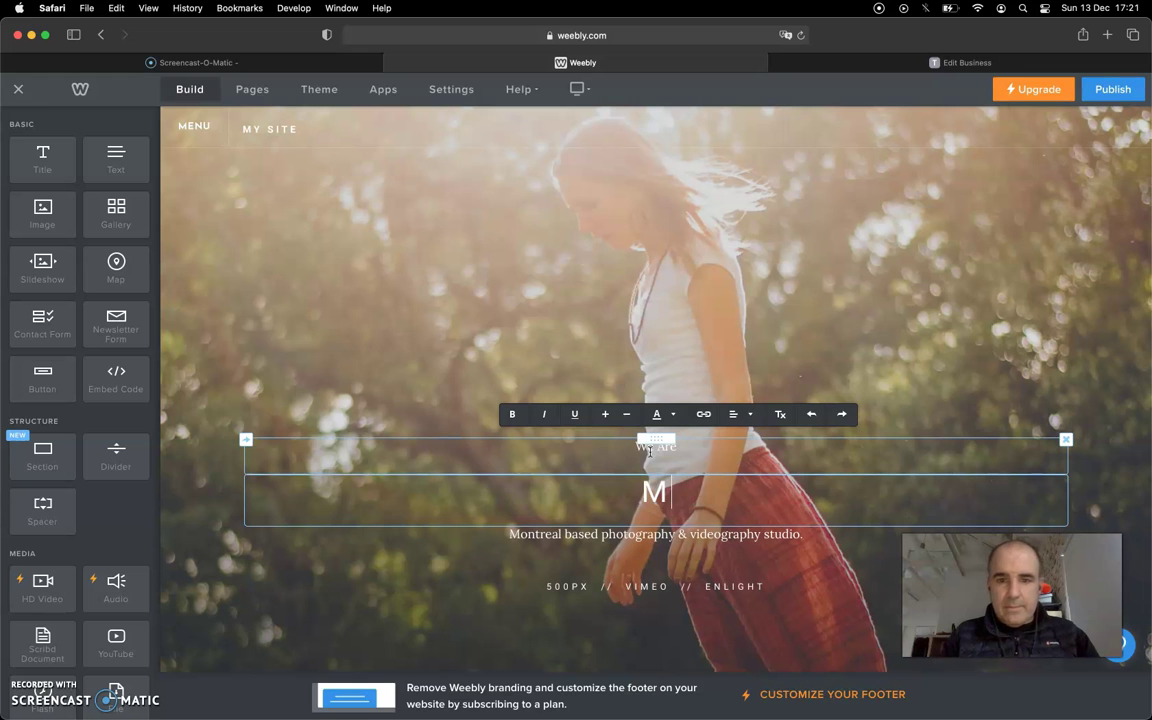
type("Y STORE")
left_click(528, 300)
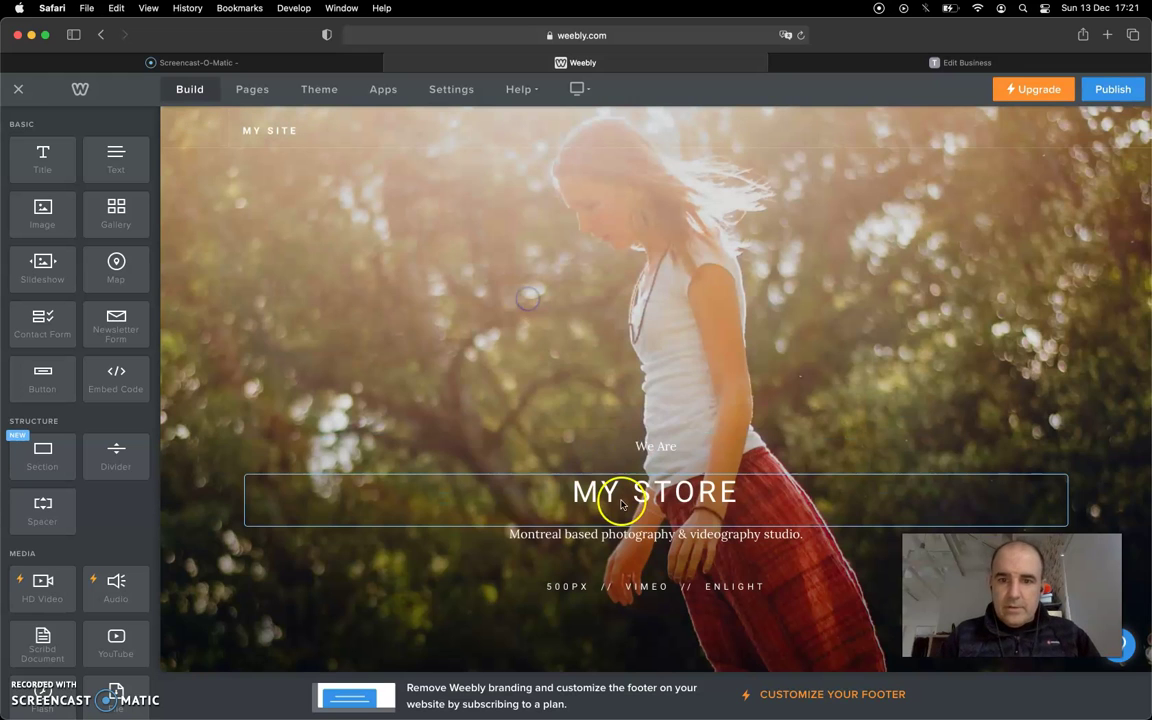
scroll(457, 340, "down", 1)
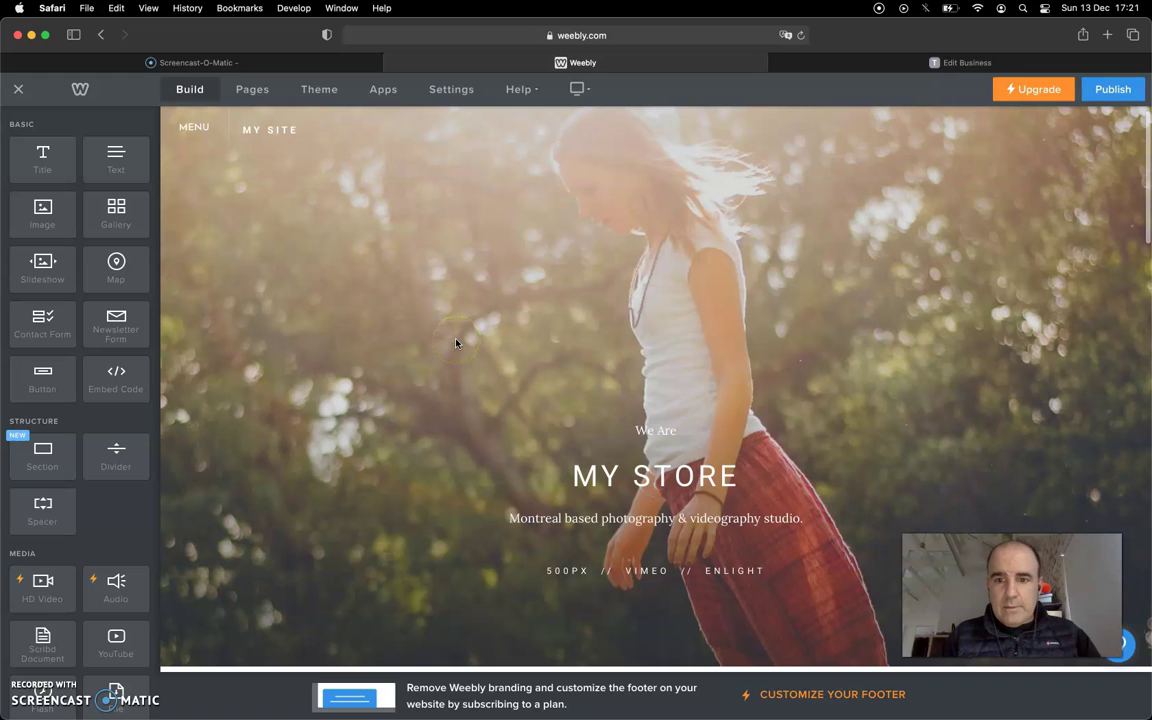
scroll(460, 342, "down", 10)
Select gallery photos, including the Golden Gate bridge image, and scroll the page.
scroll(547, 360, "down", 3)
left_click(558, 320)
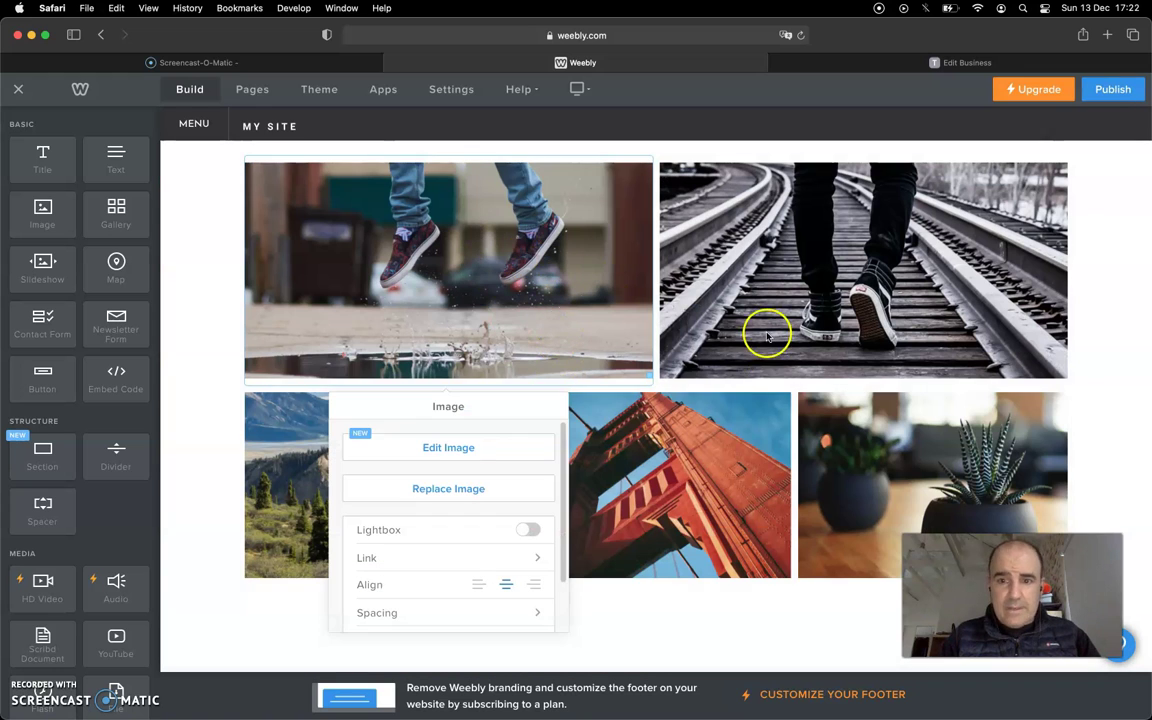
left_click(741, 501)
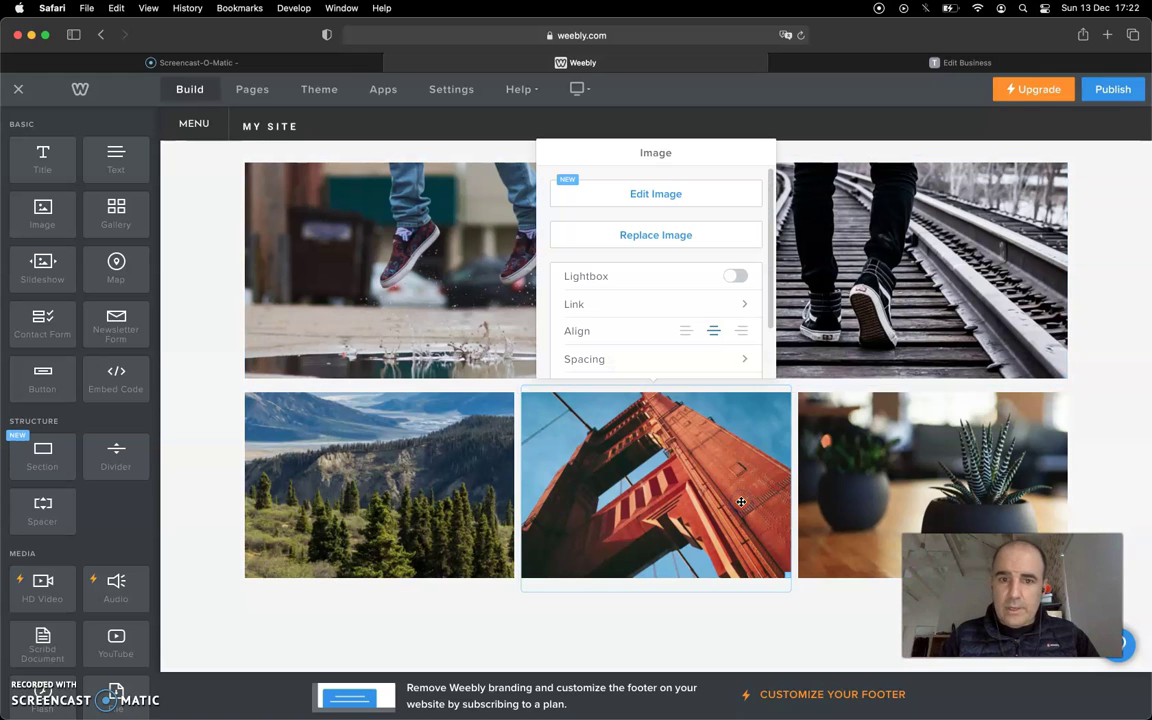
left_click(532, 455)
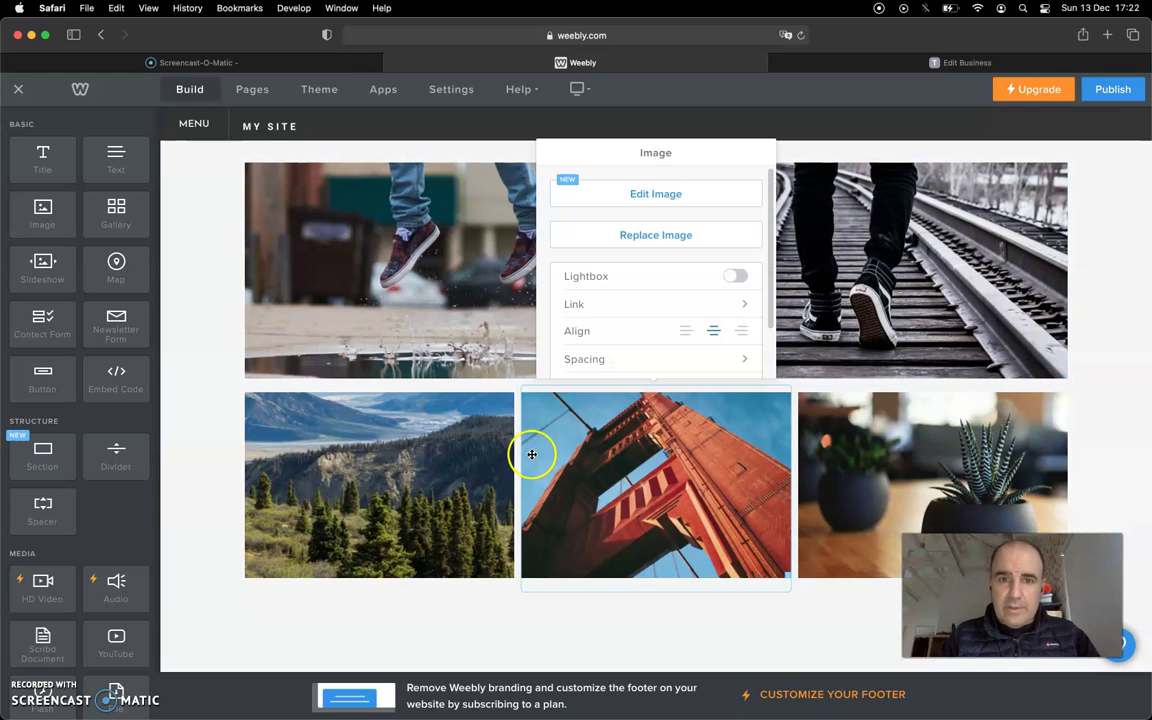
mouse_move(42, 268)
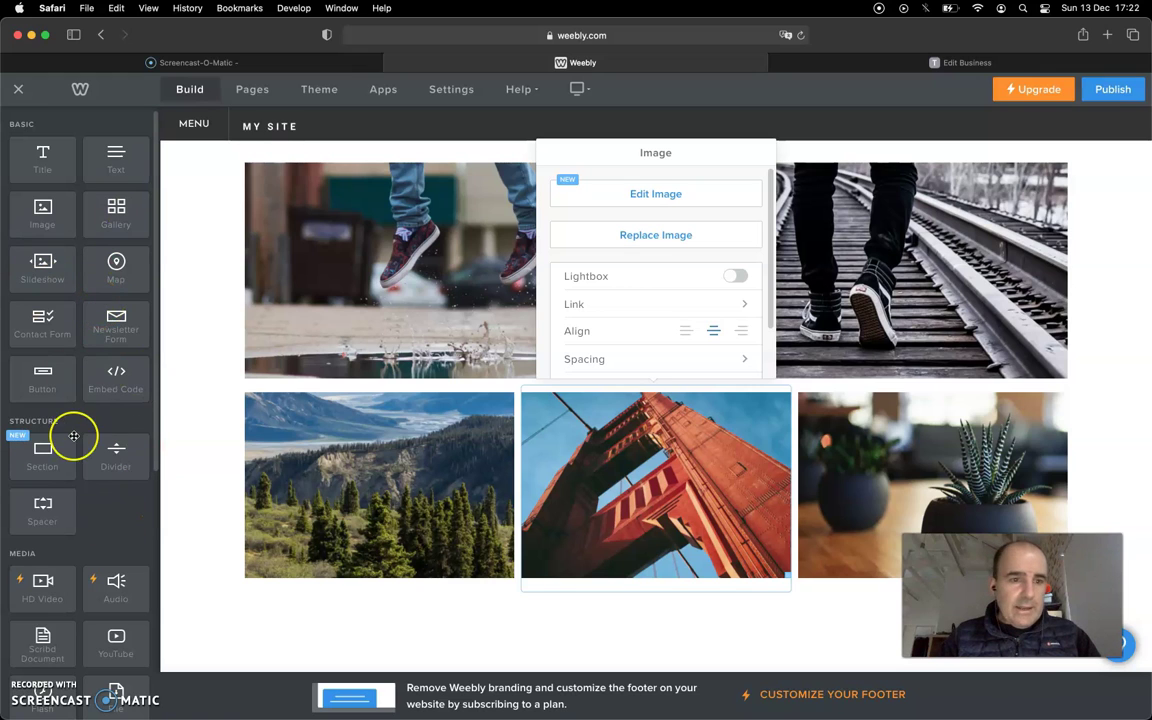
scroll(77, 437, "down", 2)
scroll(77, 437, "down", 5)
scroll(71, 343, "up", 2)
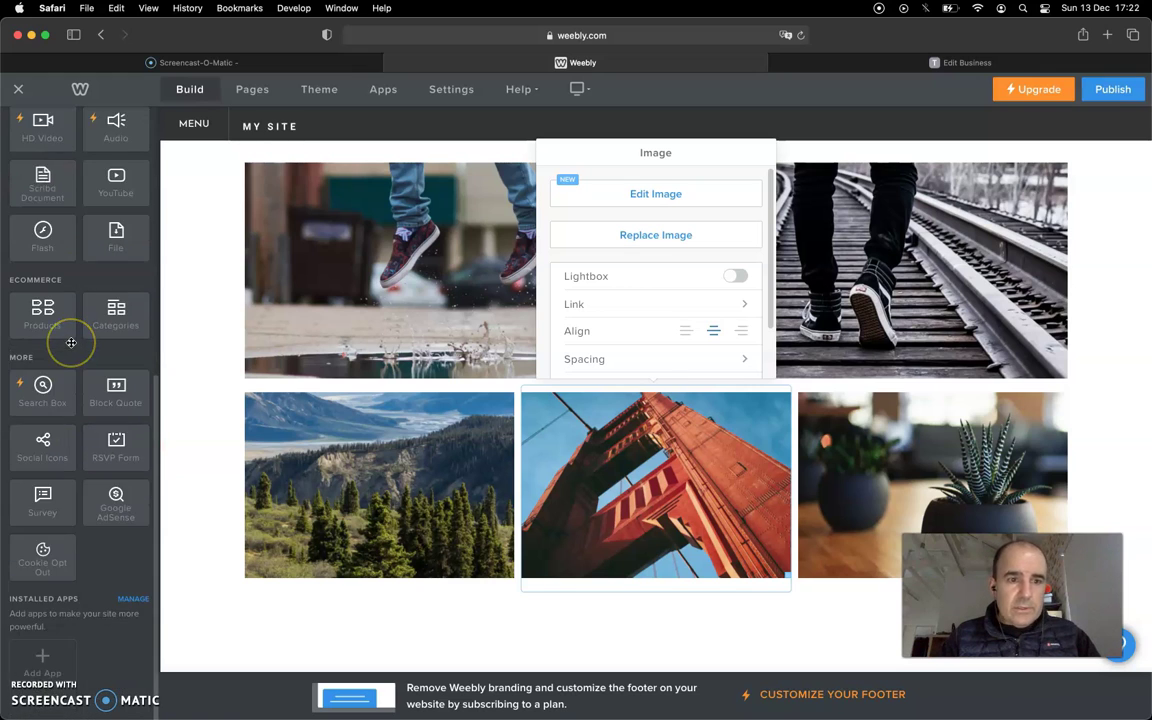
scroll(71, 343, "up", 1)
scroll(71, 343, "up", 2)
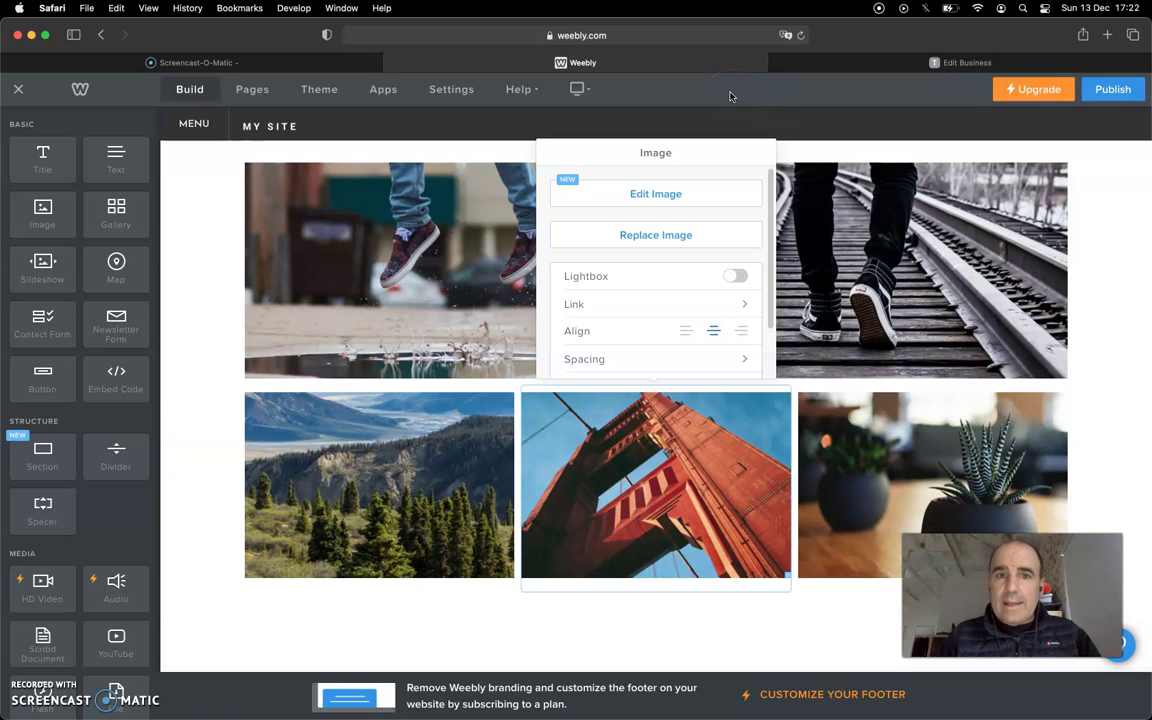
Switch to the ToChat.be tab showing the Livall Europe widget editor.
left_click(669, 250)
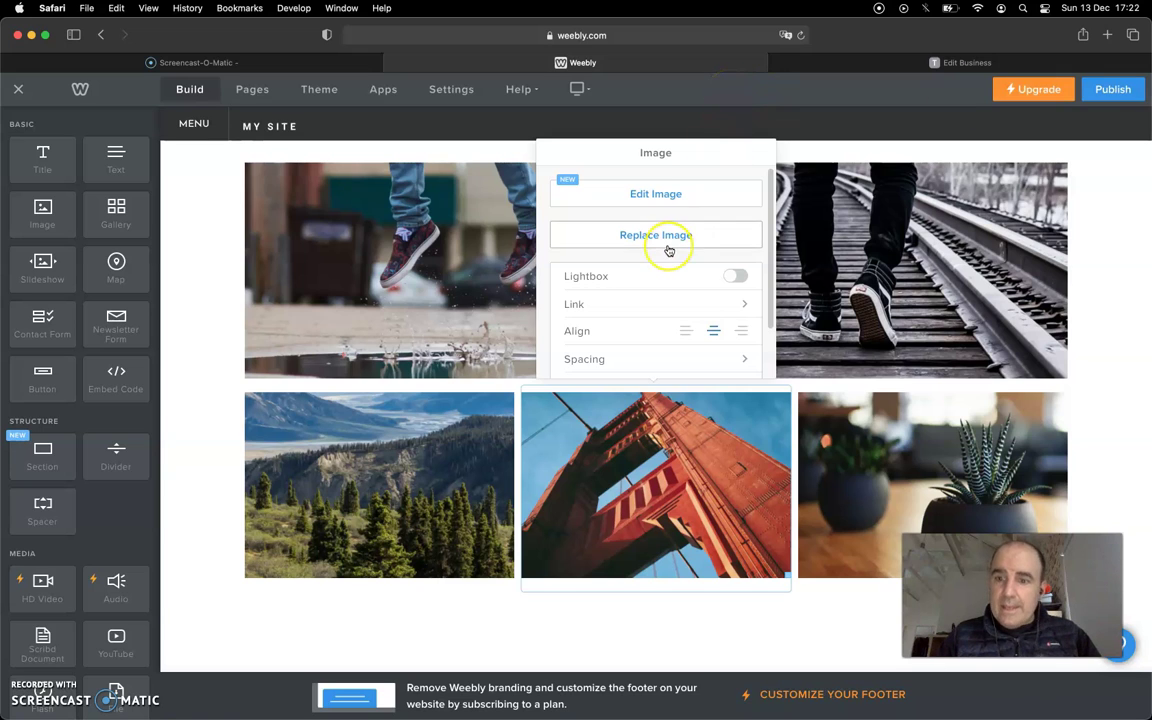
left_click(572, 177)
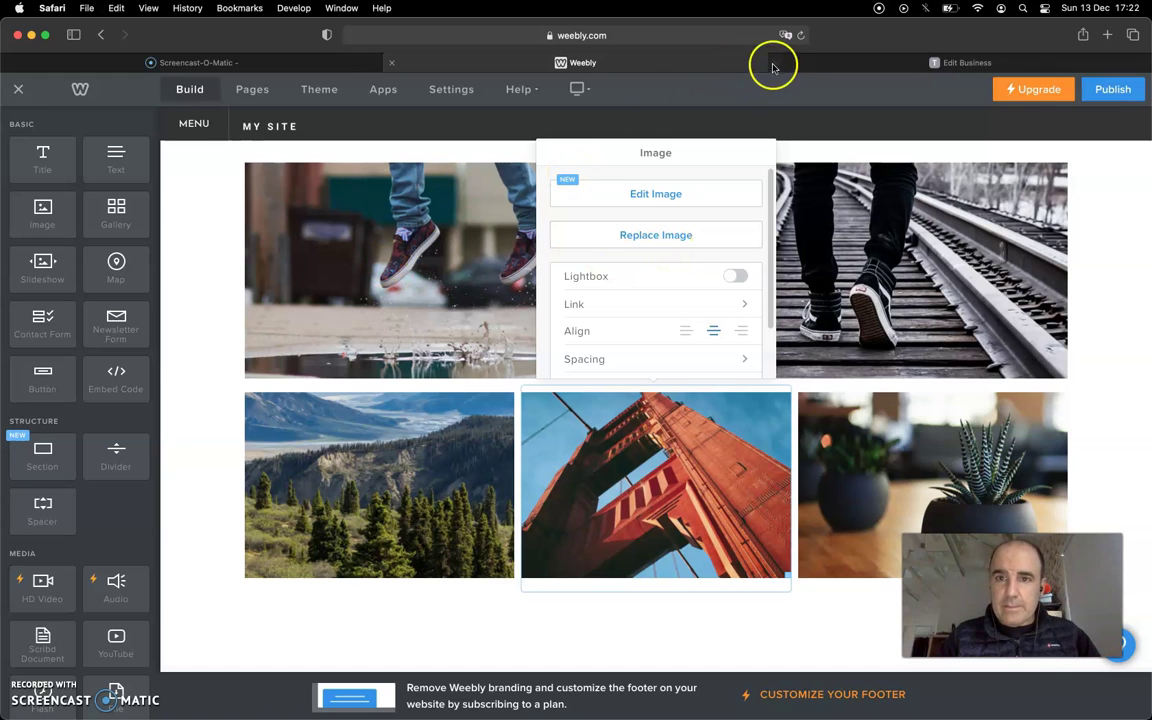
left_click(805, 63)
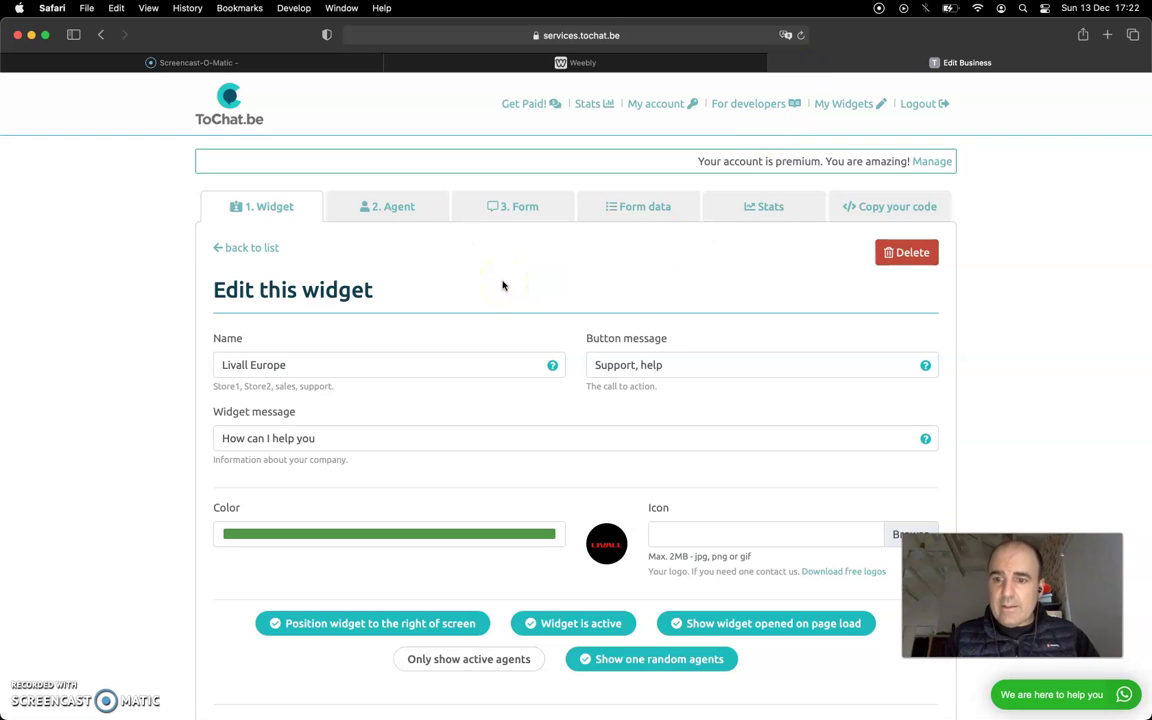
Check the widget page address and review its WhatsApp agents and forms listings.
left_click(472, 35)
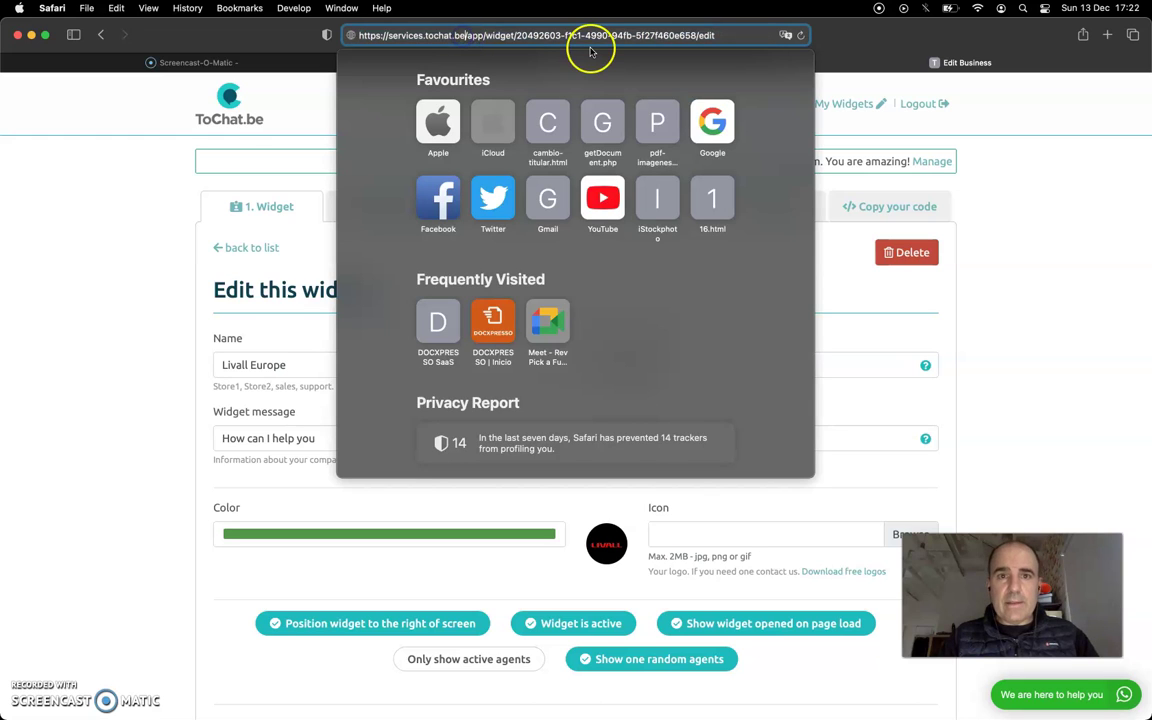
left_click(146, 232)
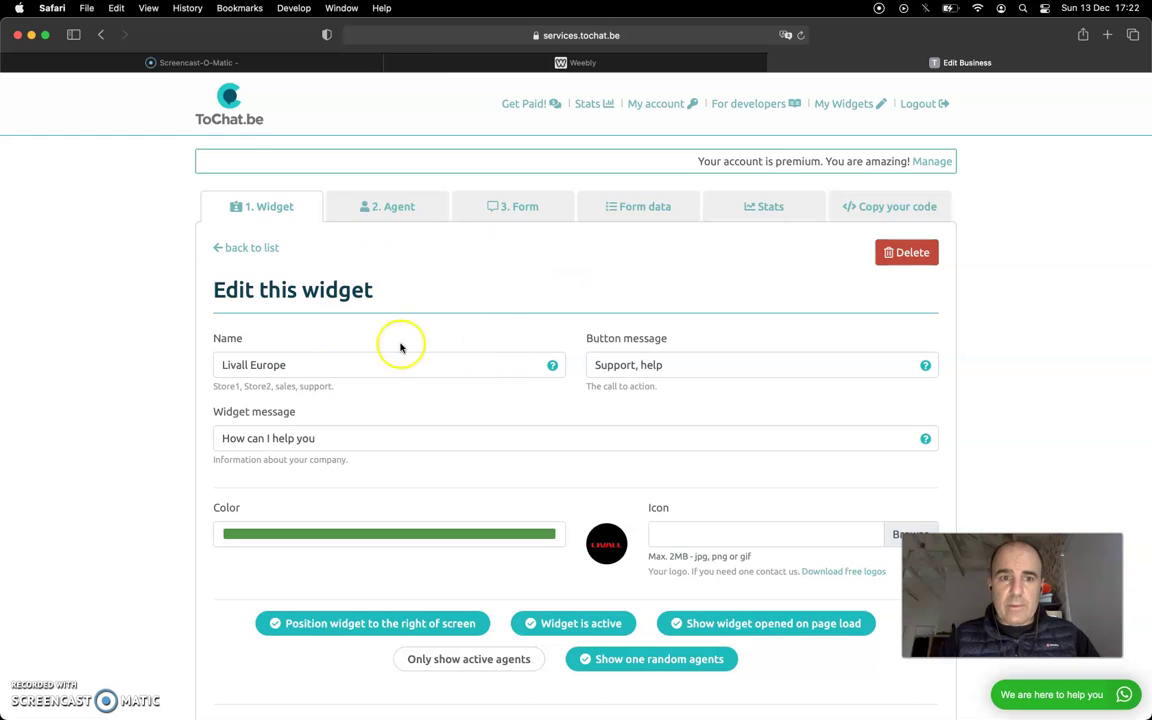
left_click(412, 207)
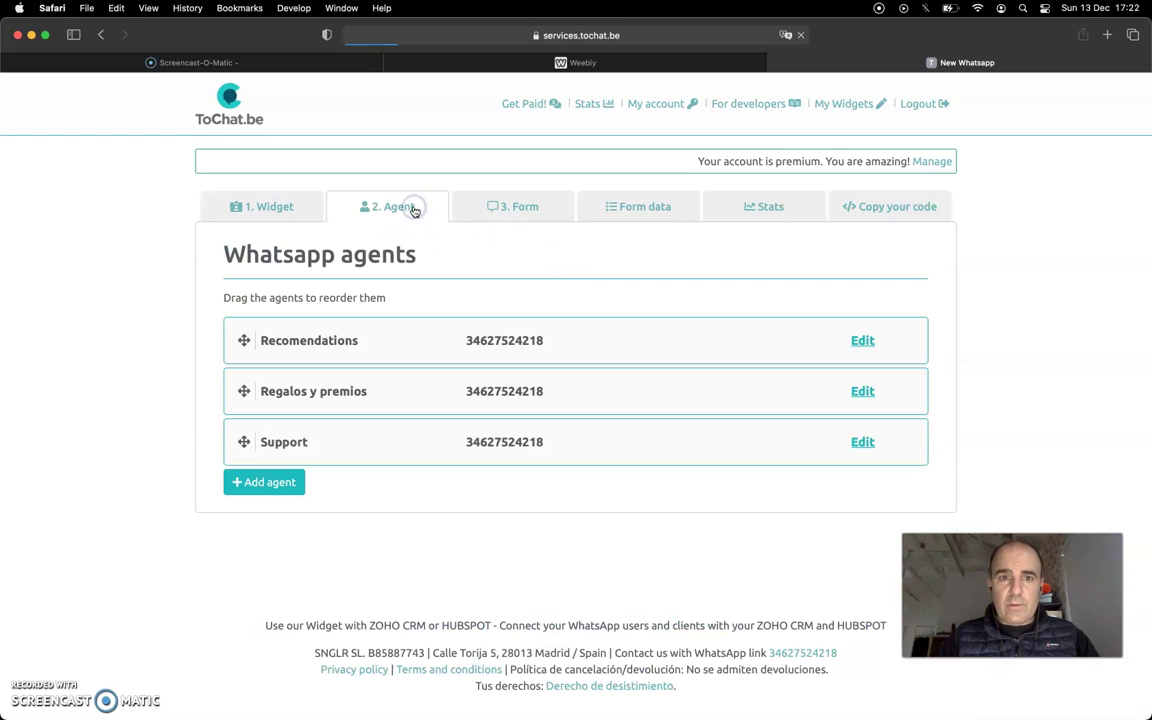
left_click(514, 208)
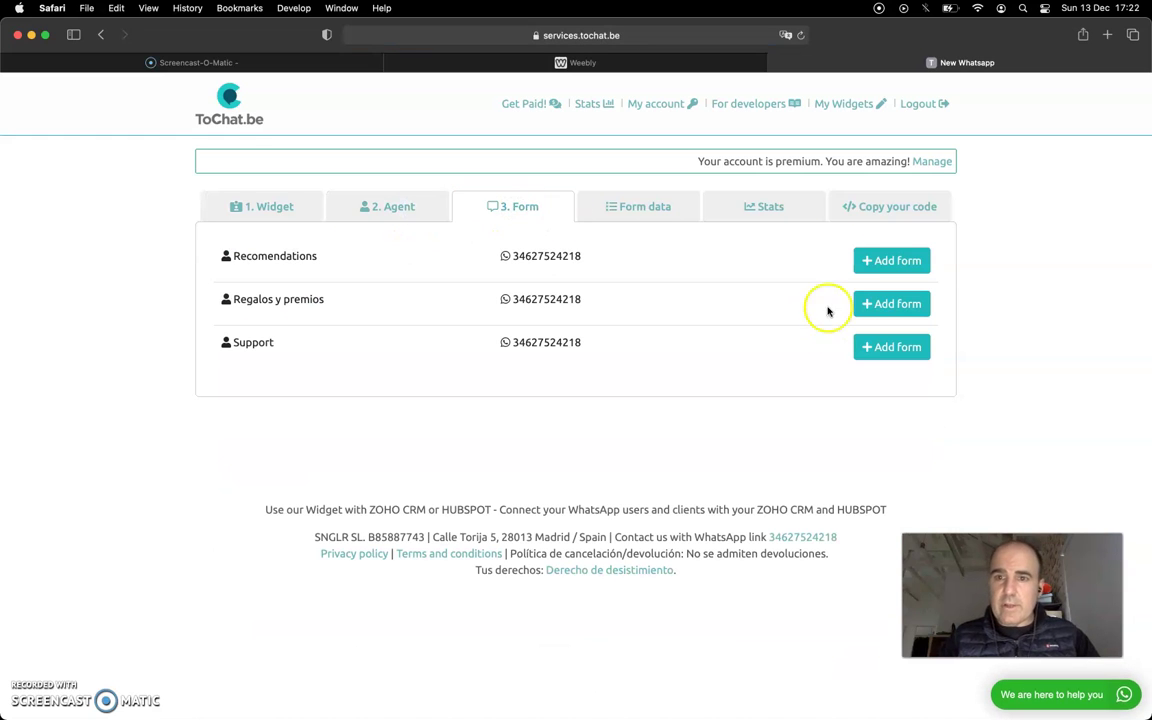
Show the widget's embed code and select the whole script line.
left_click(894, 207)
left_click(582, 327)
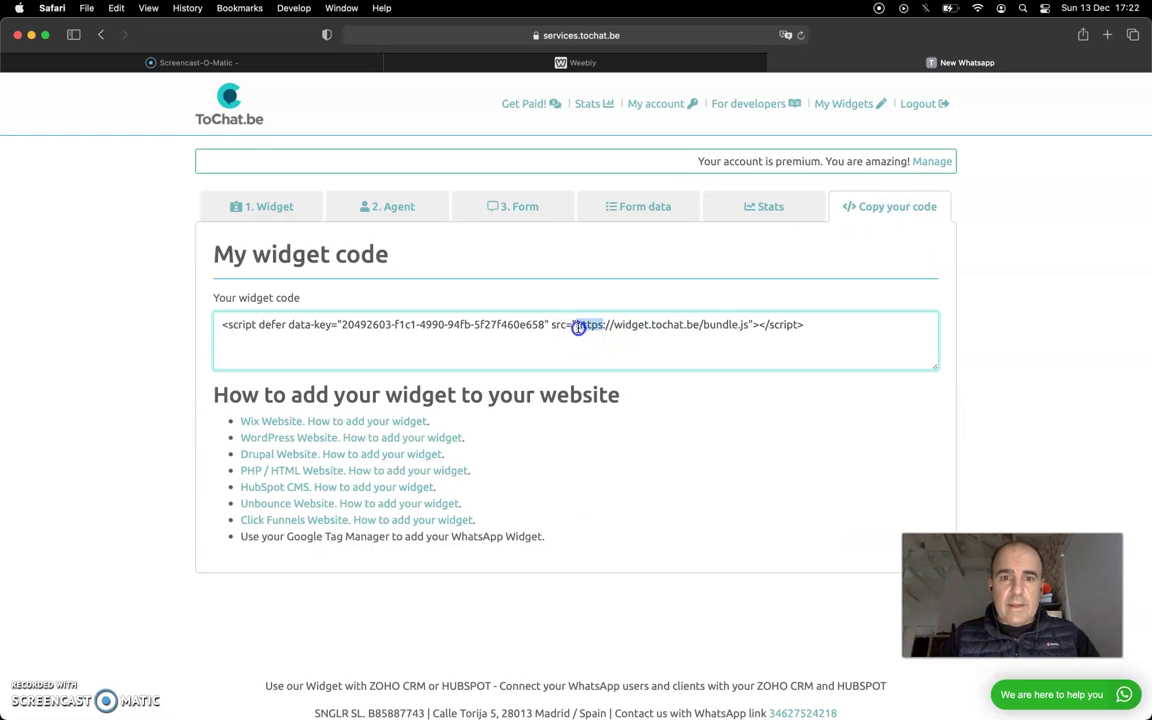
left_click(995, 322)
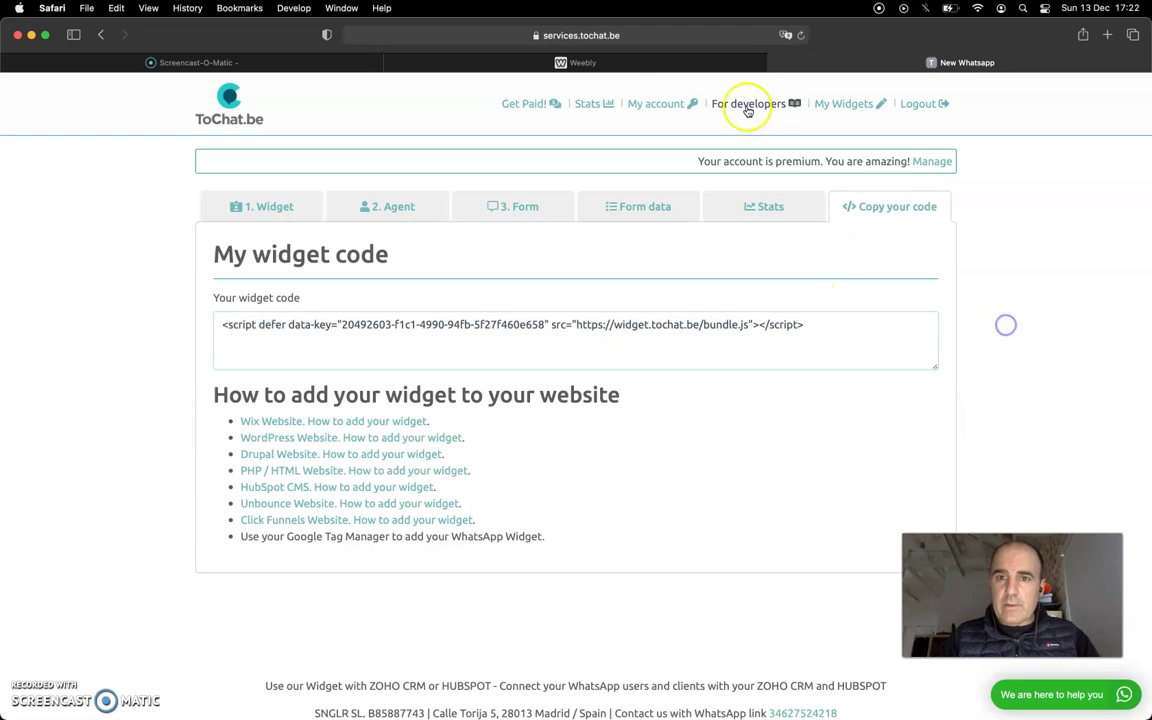
triple_click(663, 324)
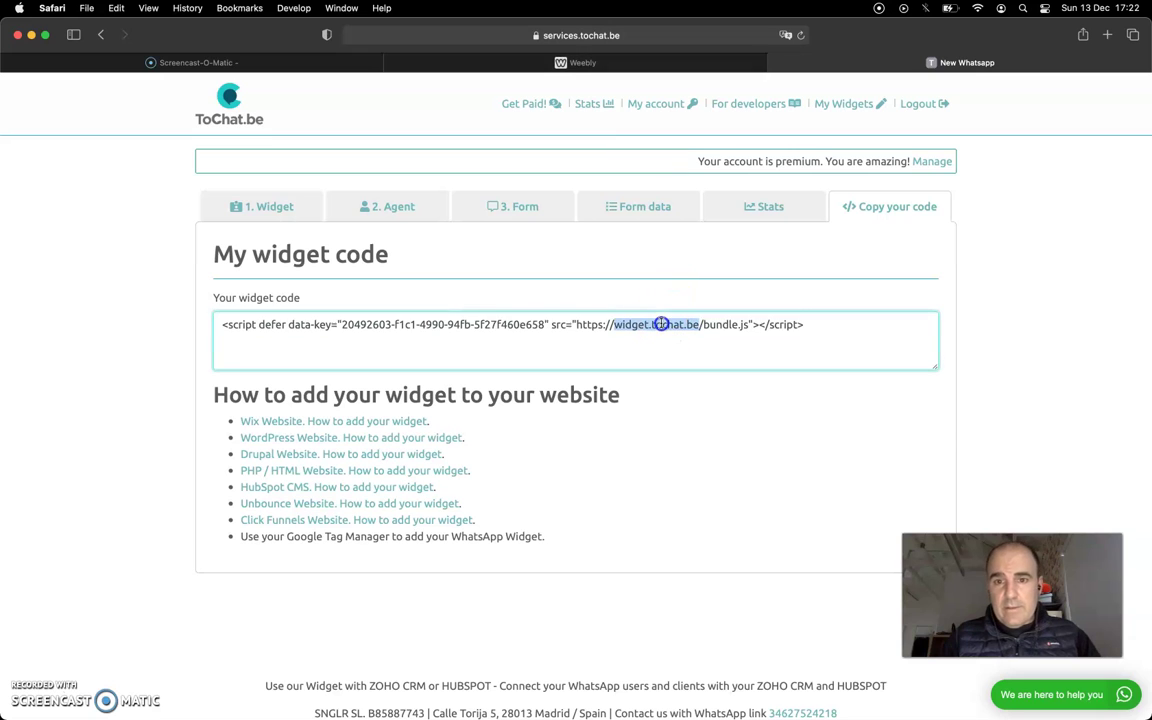
In Settings > SEO, paste the ToChat script over the old header code and save.
left_click(575, 62)
left_click(451, 89)
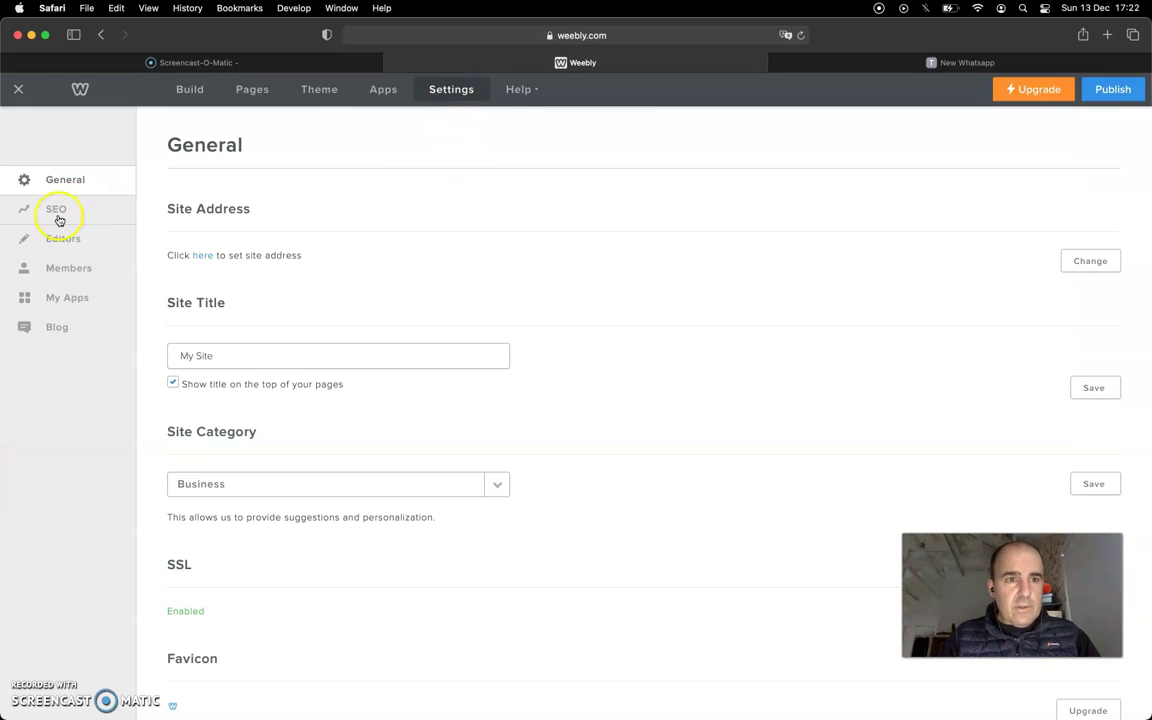
left_click(57, 214)
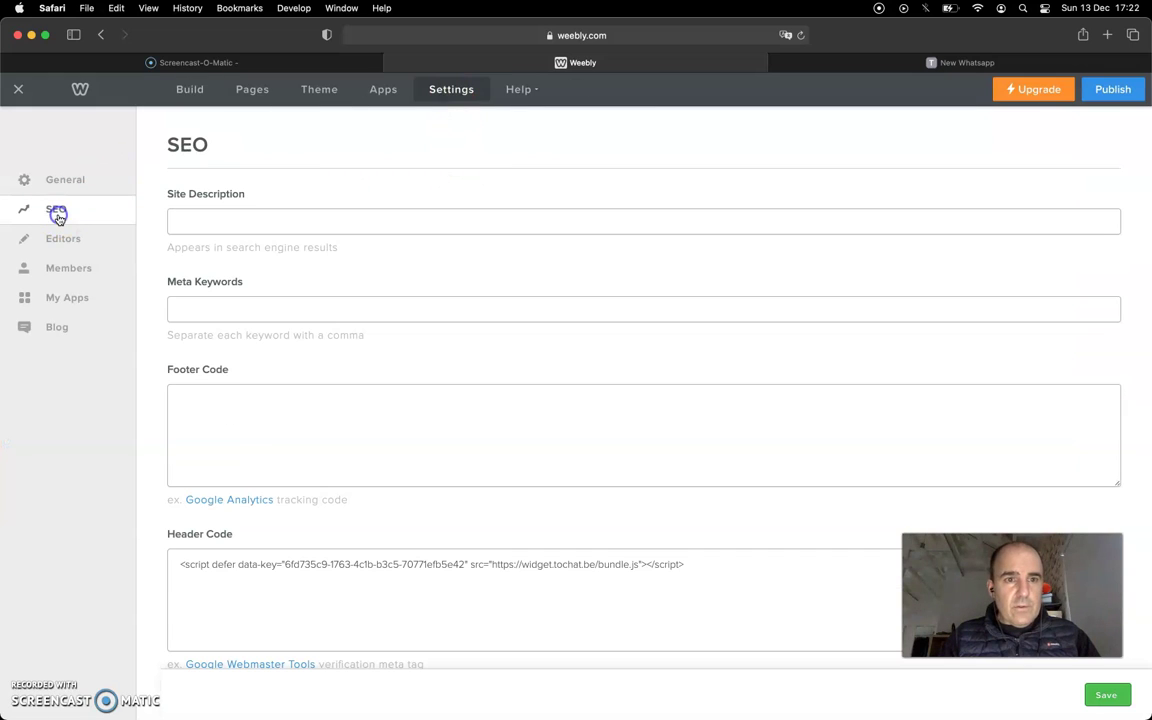
left_click(342, 567)
triple_click(316, 560)
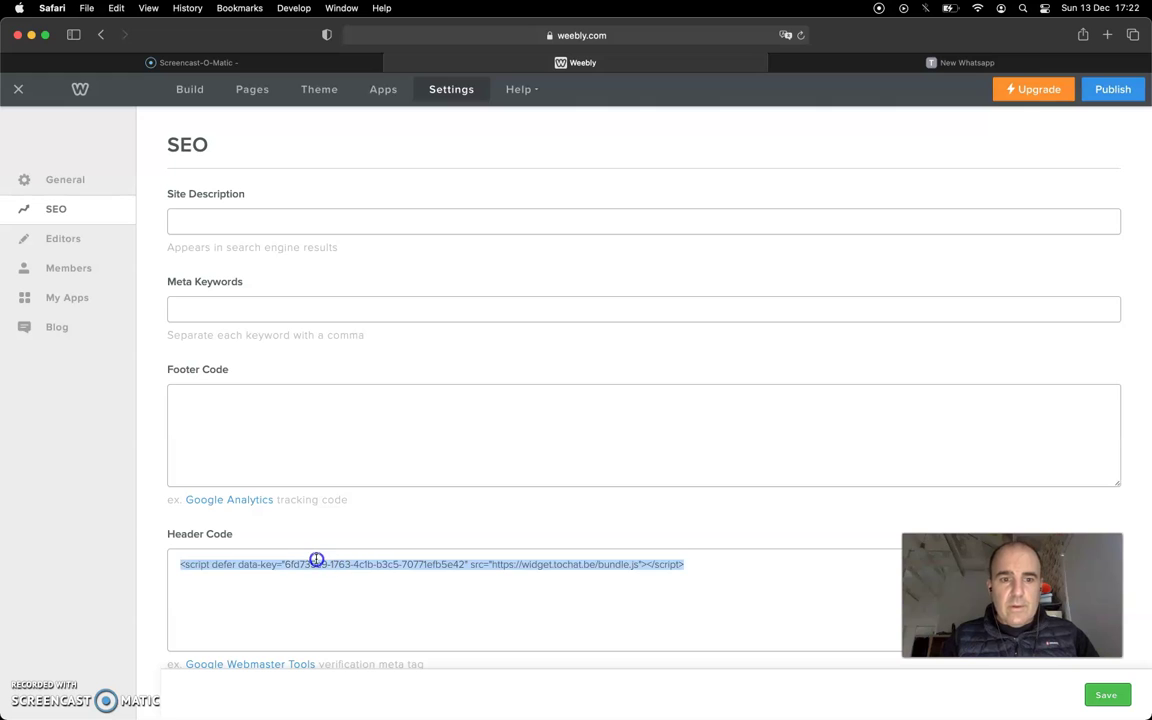
type("<script defer data-key=\"20492603-f1c1-4990-94fb-5f27f460e658\" src=\"https://widget.tochat.be/bundle.js\"></script>")
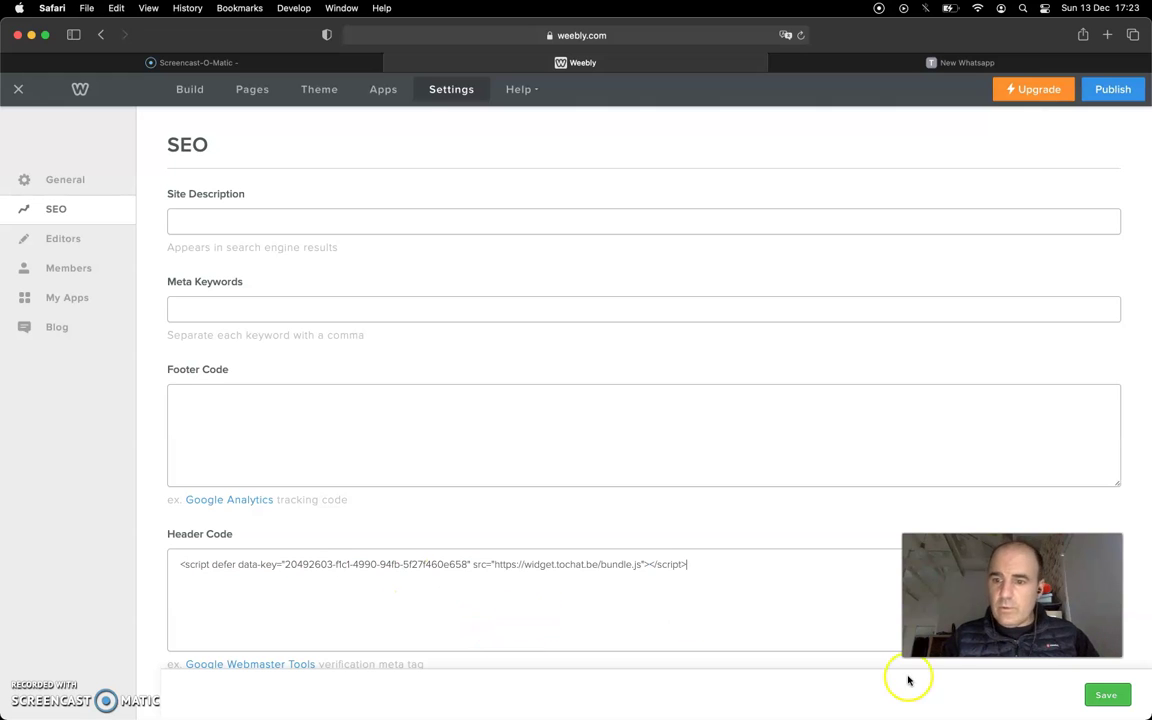
left_click(1106, 695)
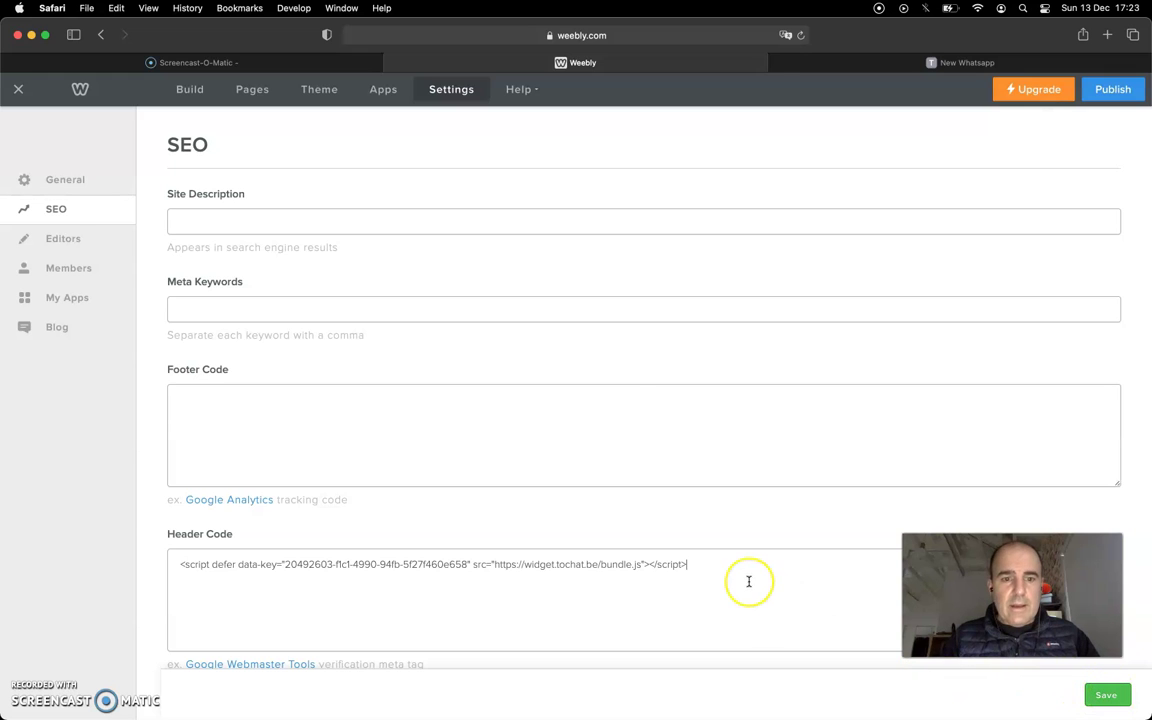
Recheck the pasted header code script and save the SEO settings again.
scroll(748, 581, "down", 5)
scroll(748, 581, "up", 4)
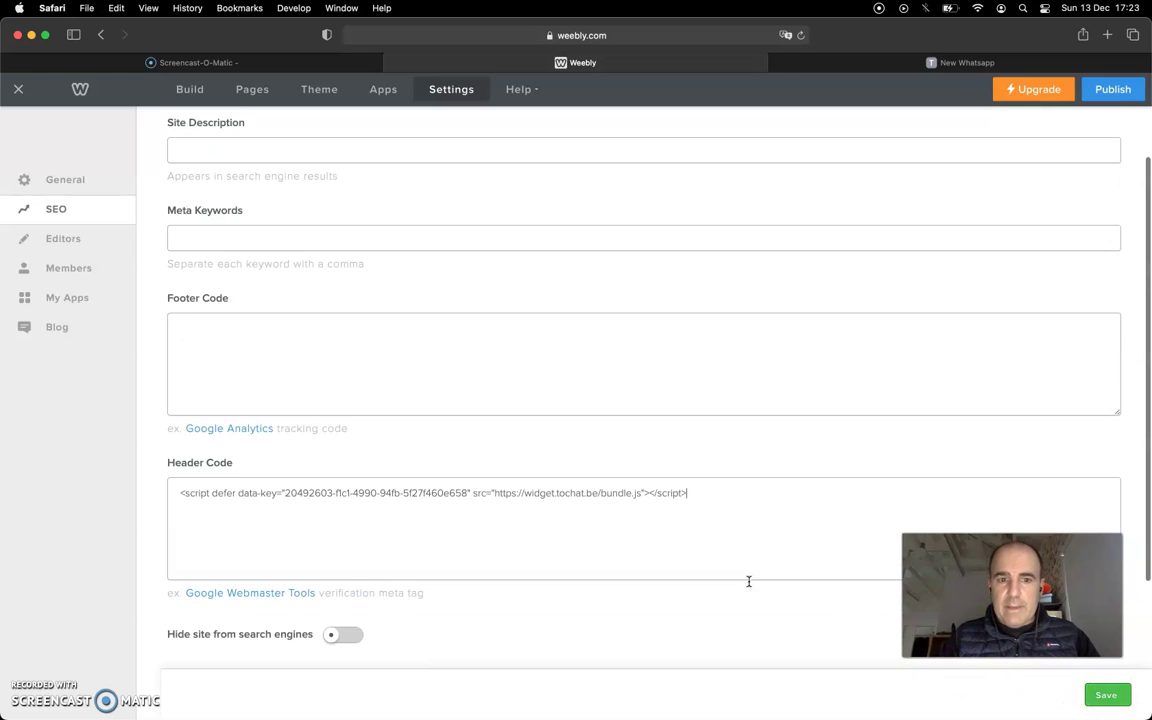
scroll(748, 581, "up", 2)
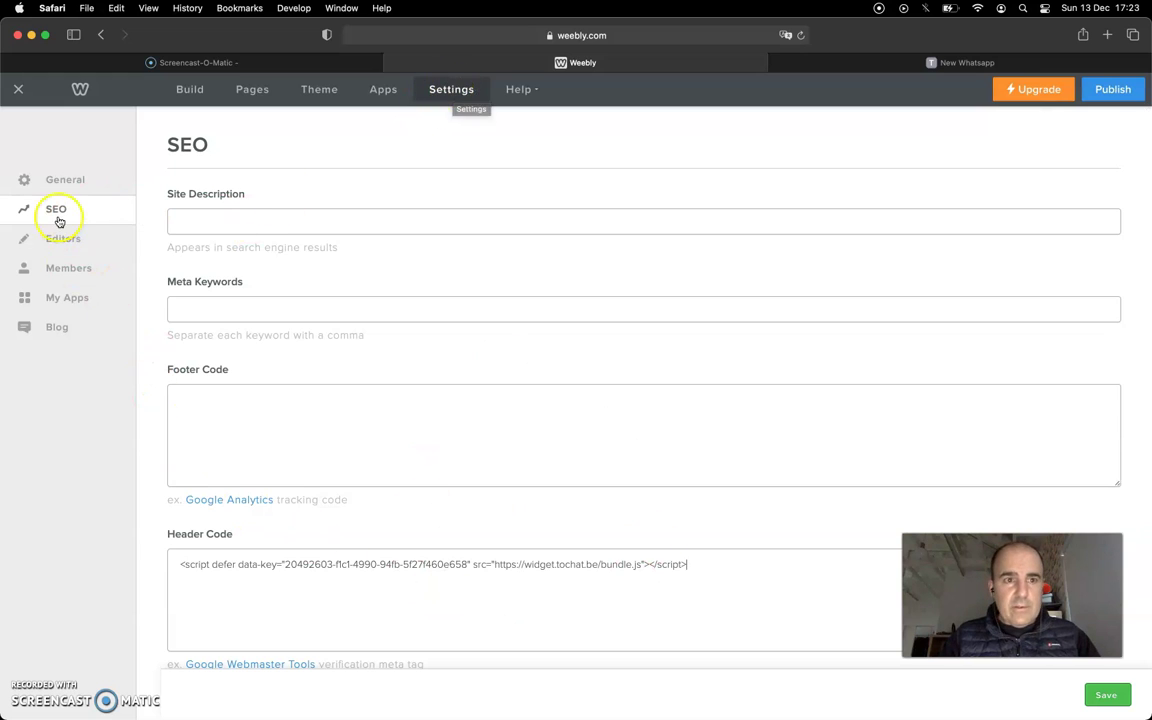
triple_click(349, 568)
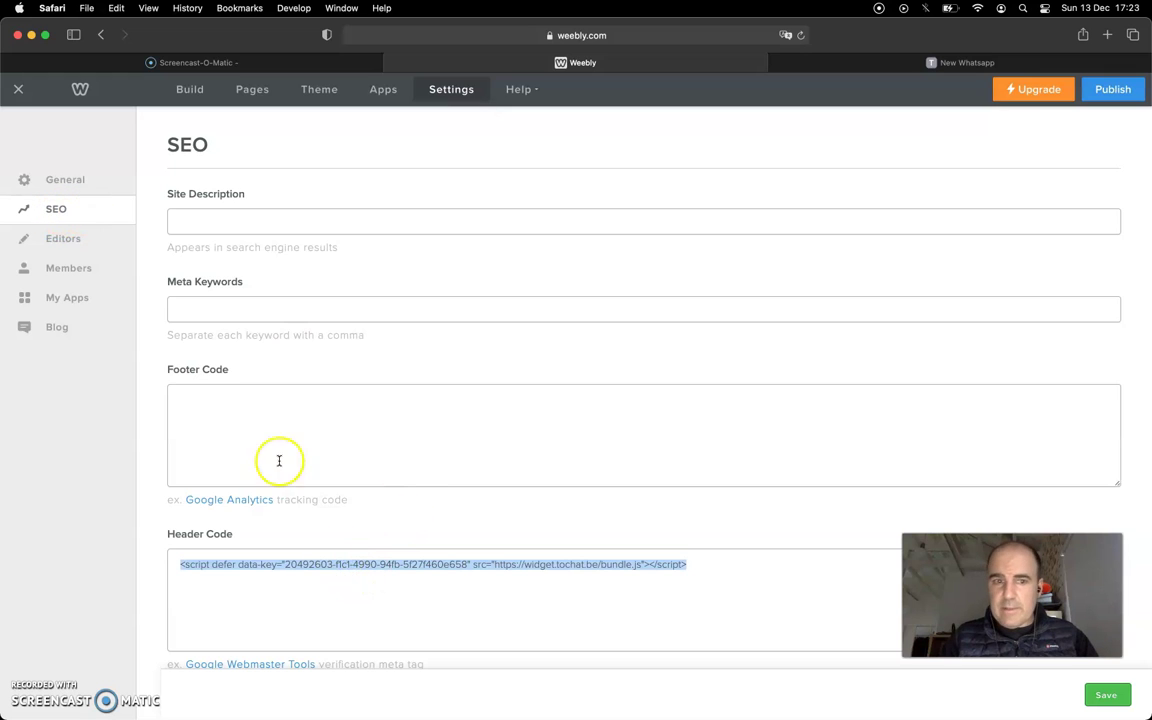
left_click(237, 414)
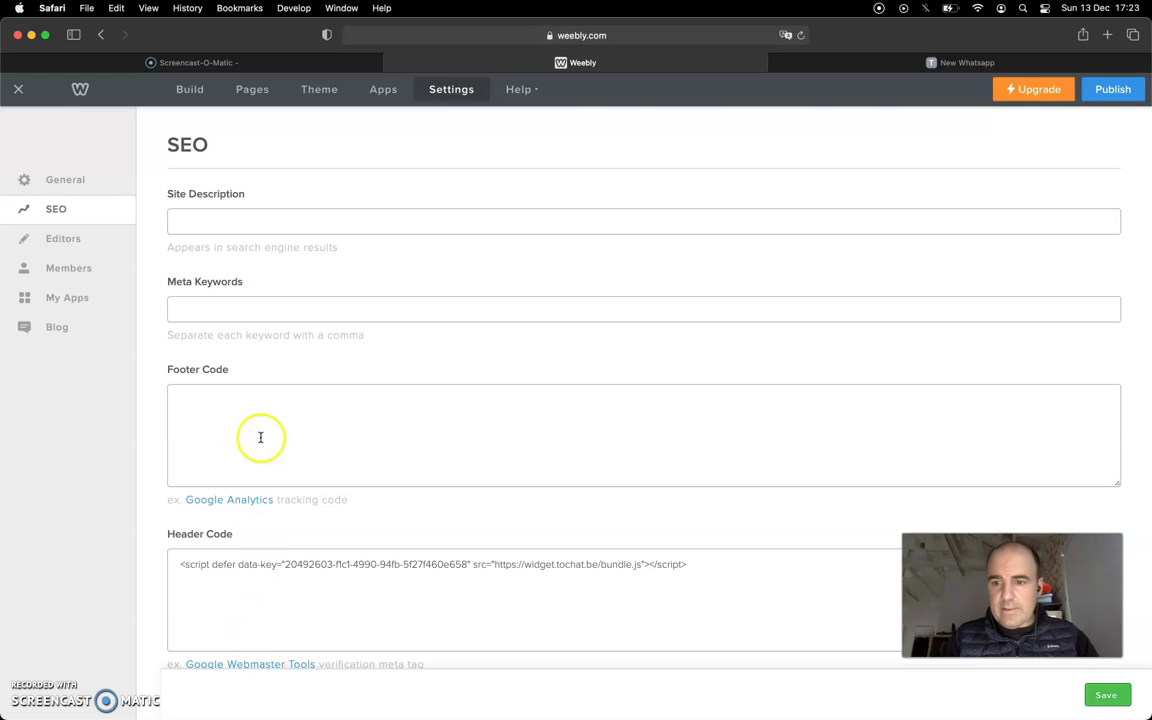
triple_click(275, 563)
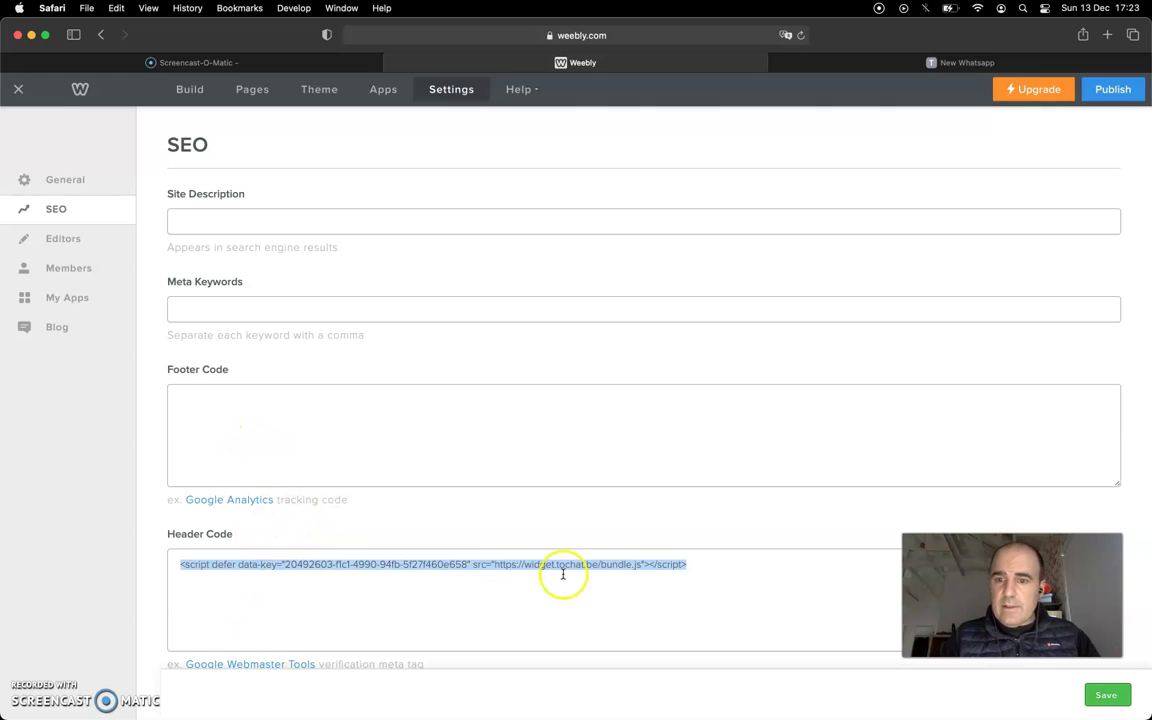
left_click(1105, 694)
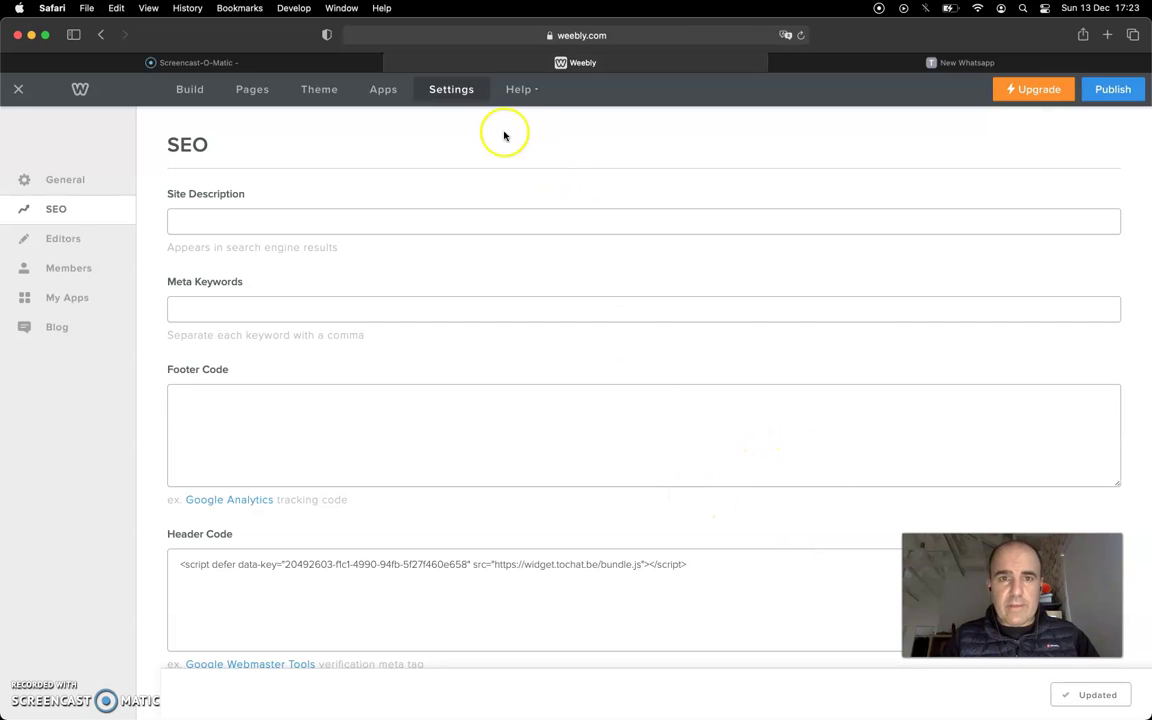
In mobile preview, open the 'Support, help' chat to the Support contact, then close it.
left_click(18, 92)
left_click(578, 90)
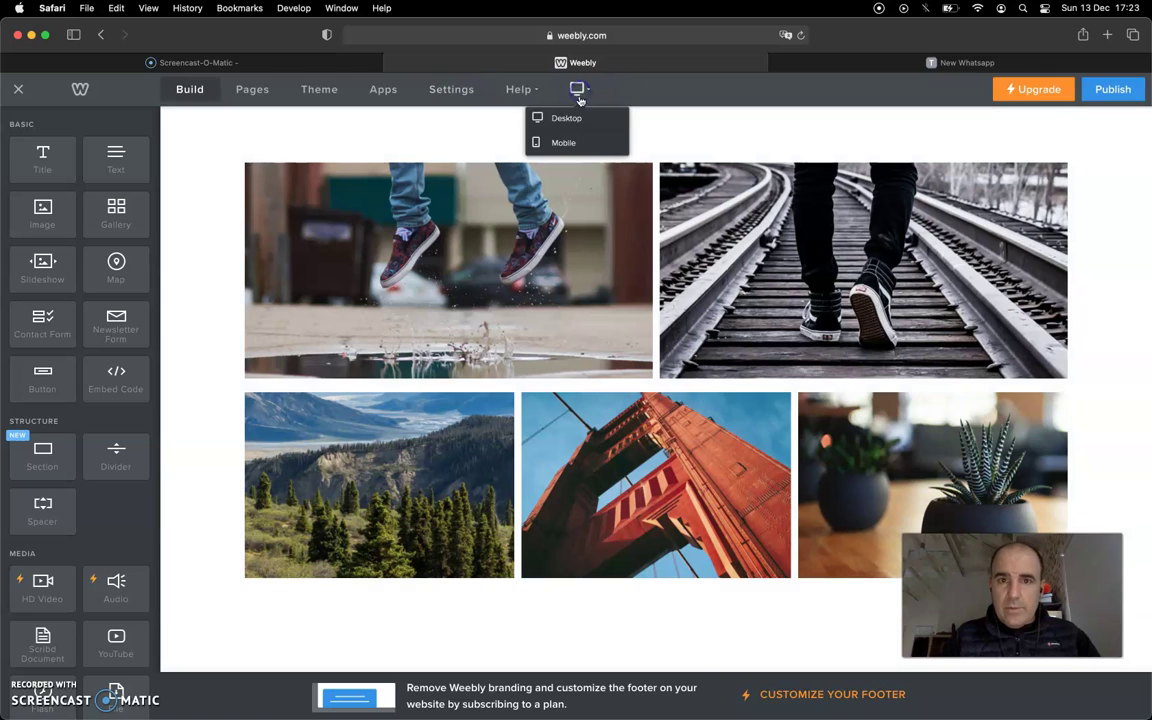
left_click(565, 142)
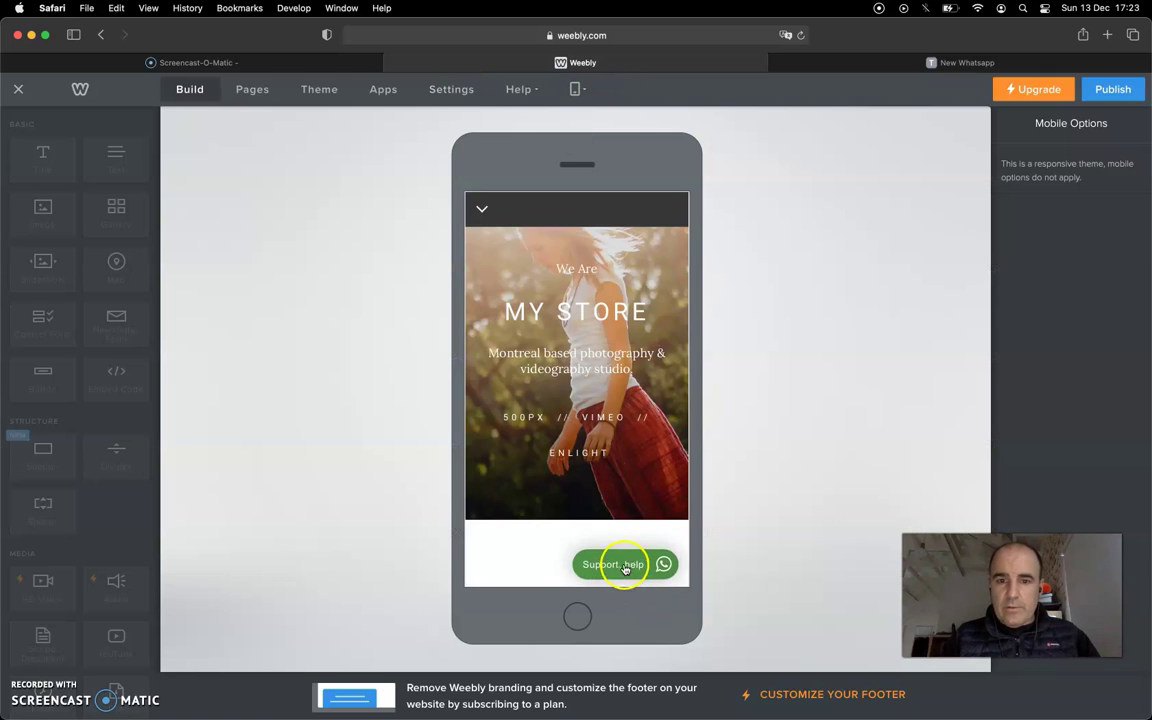
left_click(620, 566)
left_click(527, 442)
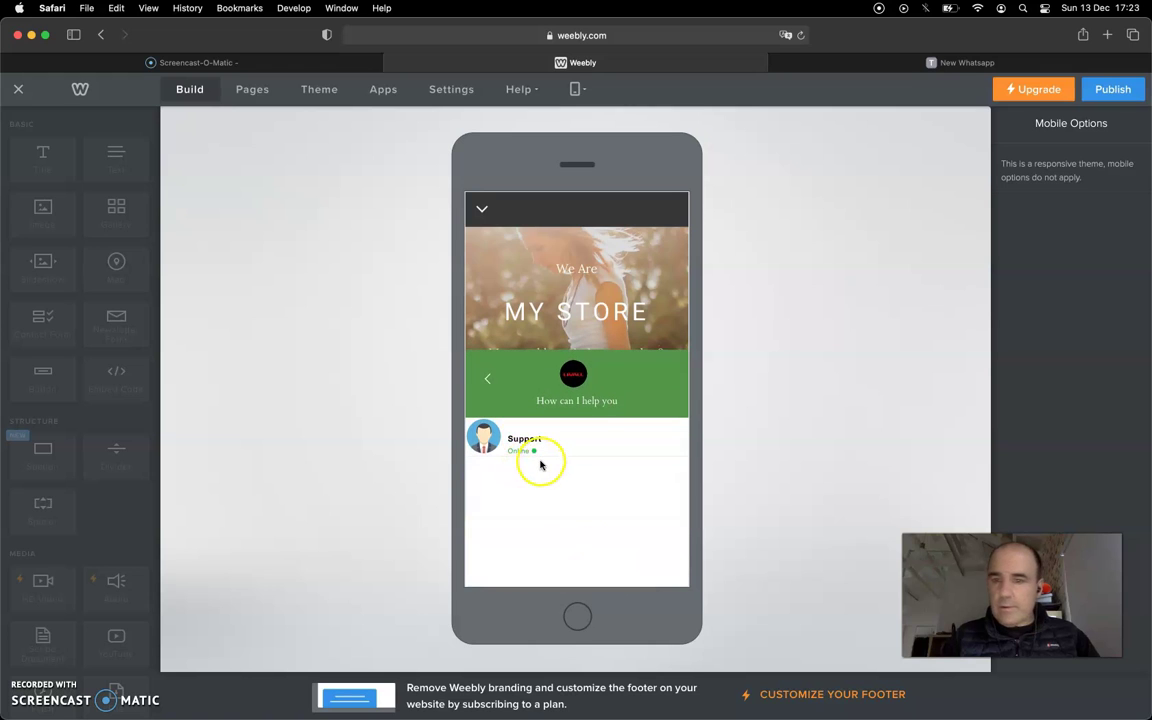
left_click(487, 378)
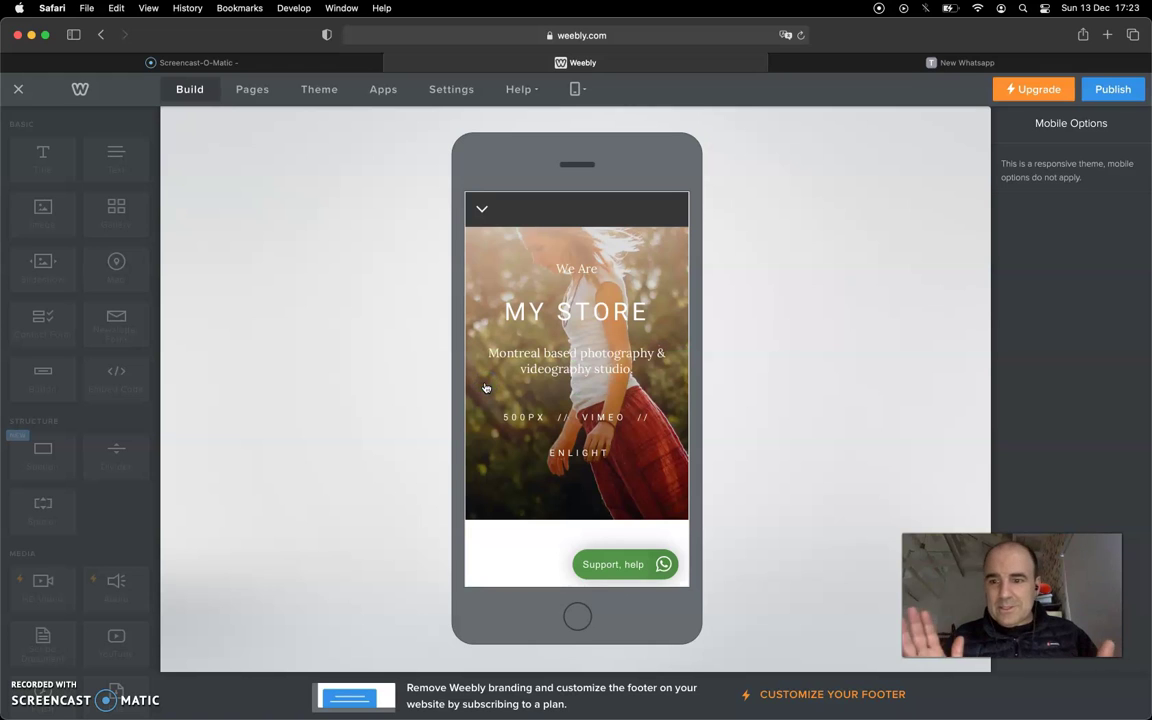
left_click(817, 250)
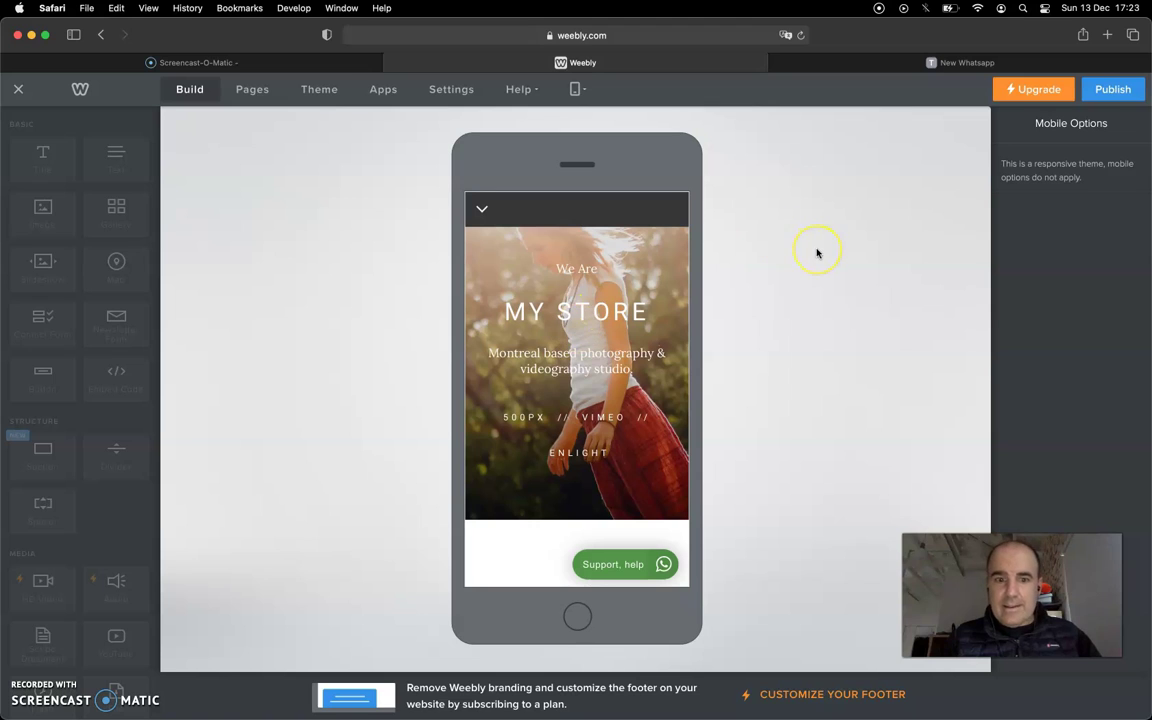